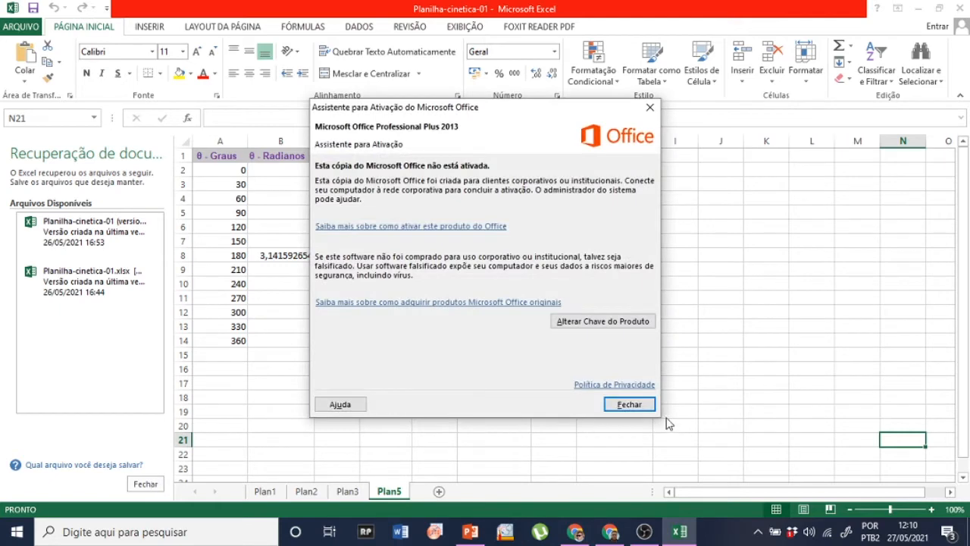
Close the document recovery pane and have the unopened recovered files removed
click(146, 484)
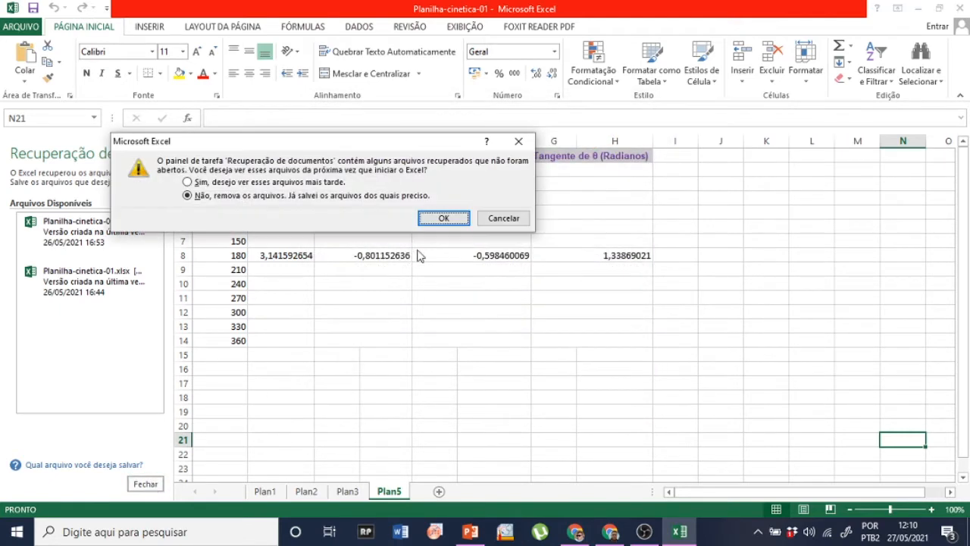
click(445, 219)
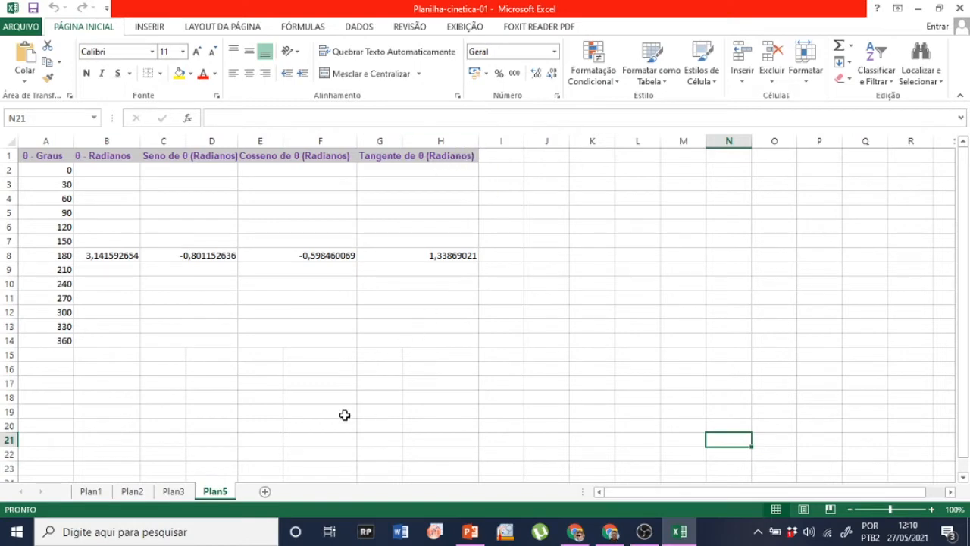
Add a new blank worksheet after Plan5
click(265, 491)
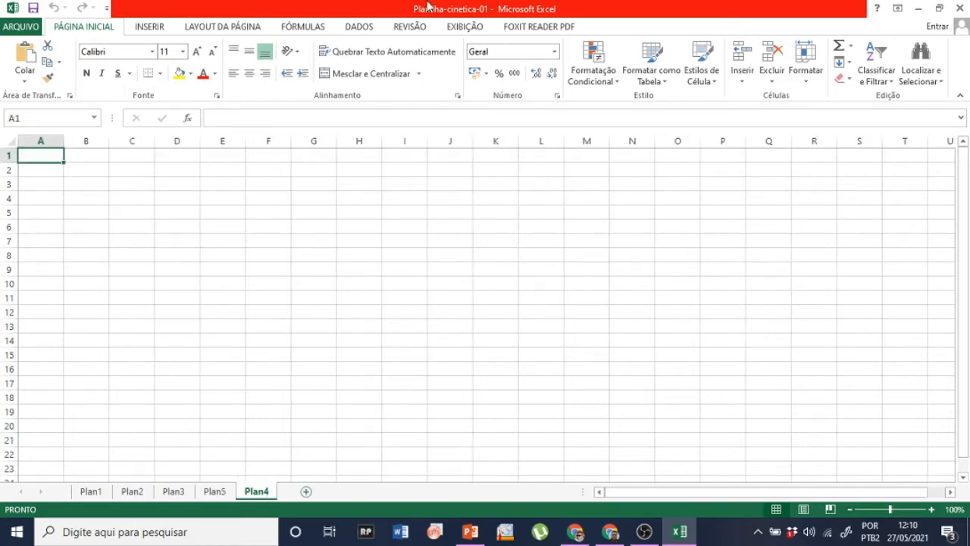
click(902, 508)
drag(902, 505, 914, 512)
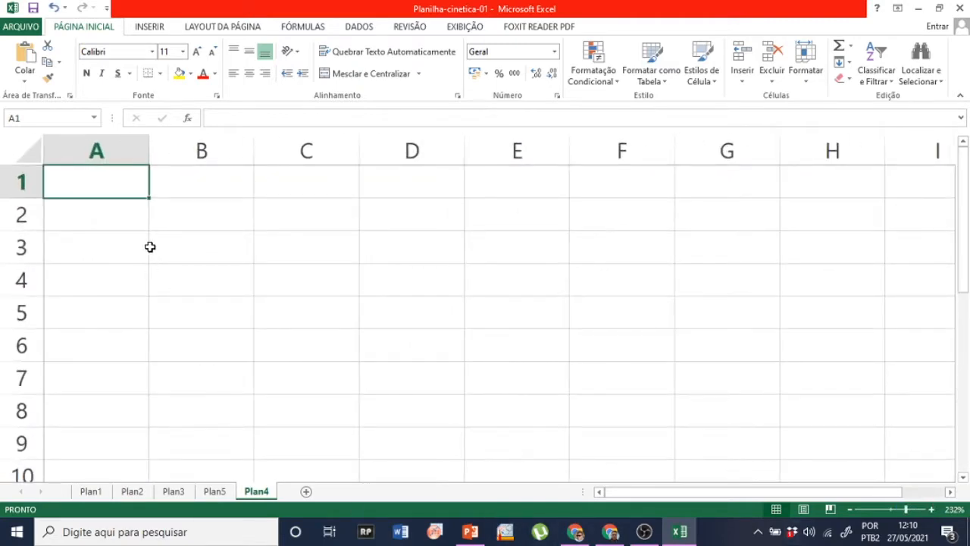
Open the Insert Function assistant for cell A2 and look through the most recently used functions
click(73, 221)
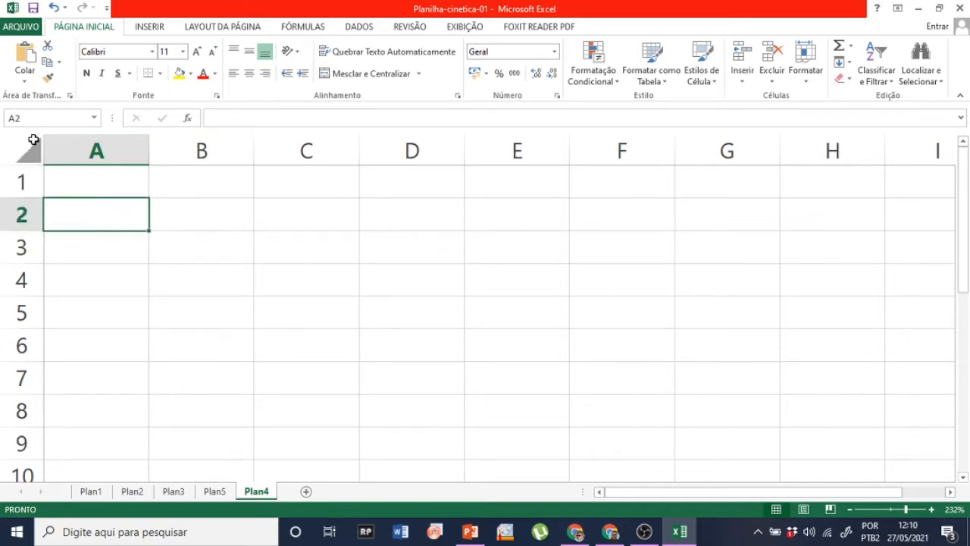
click(6, 117)
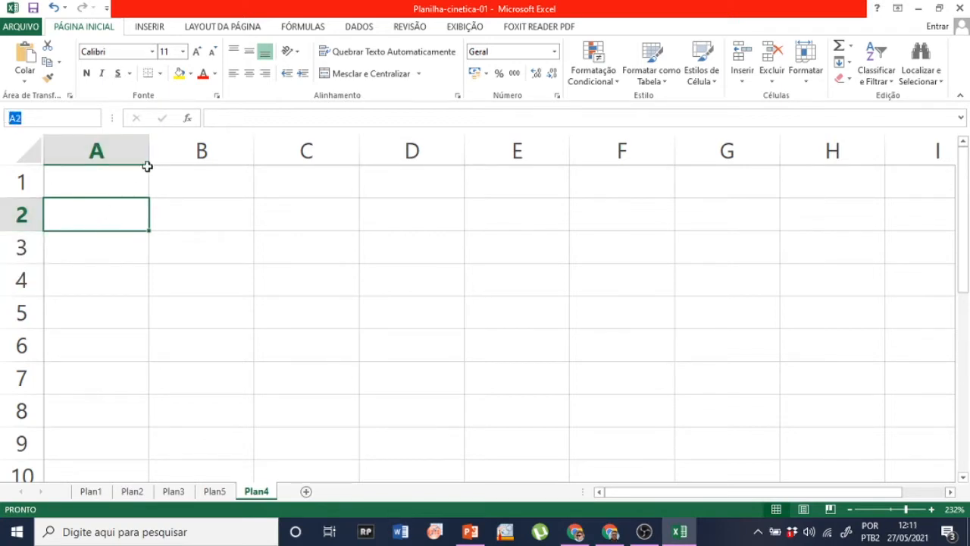
click(188, 120)
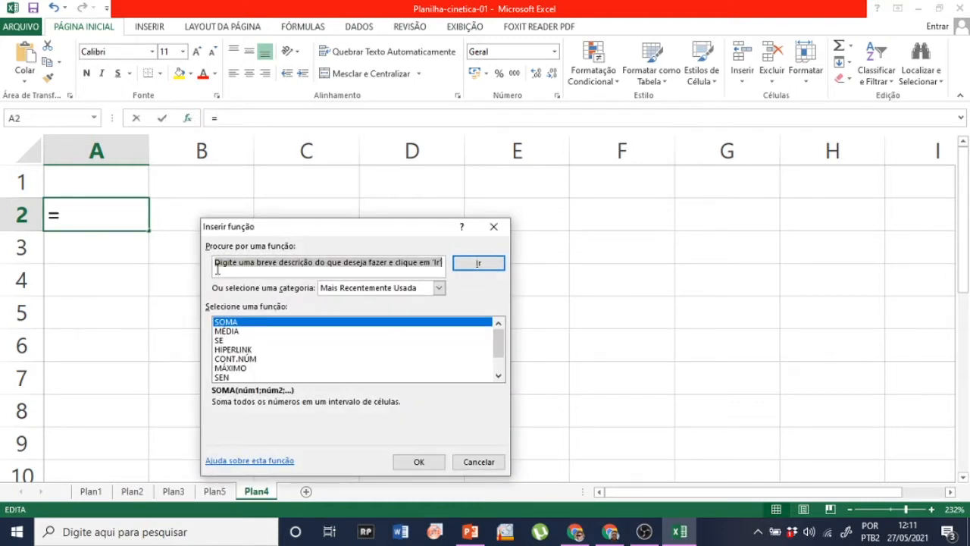
scroll(281, 350, down, 1)
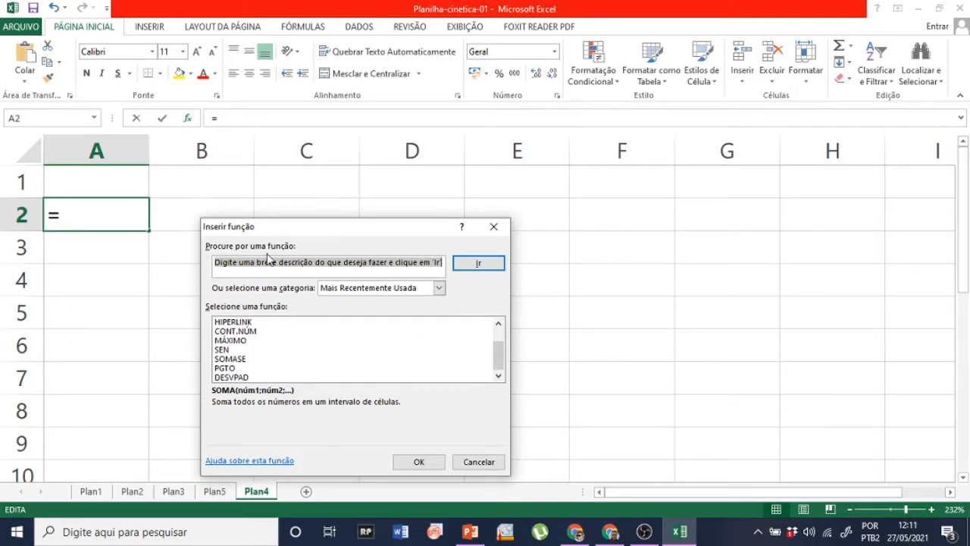
drag(288, 235, 355, 202)
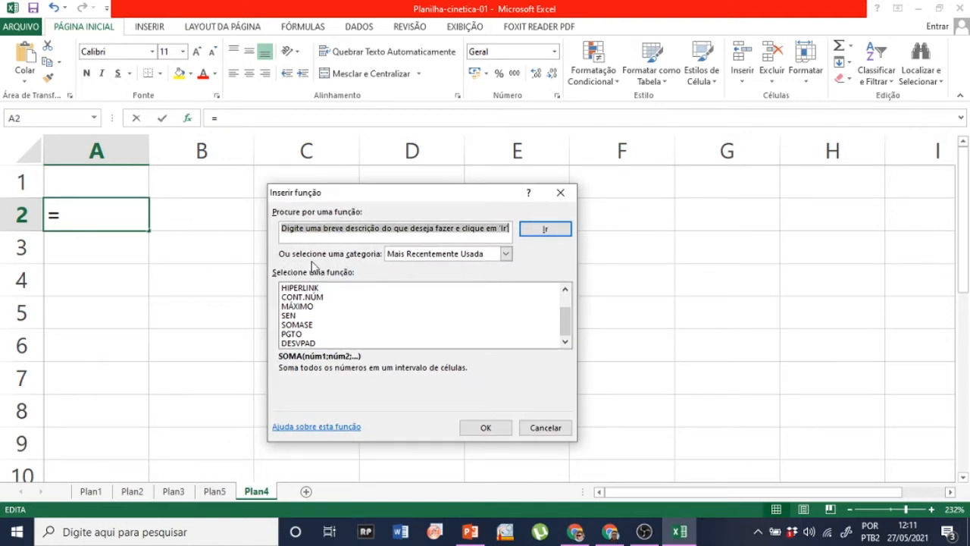
Show the functions in the Tudo category, review the available function categories, and close the assistant without inserting anything
click(506, 255)
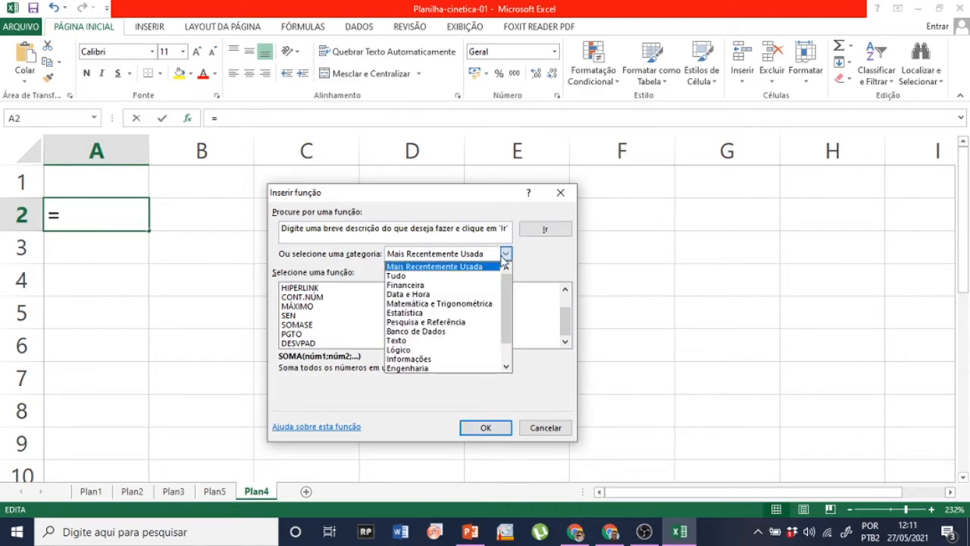
click(426, 276)
click(505, 254)
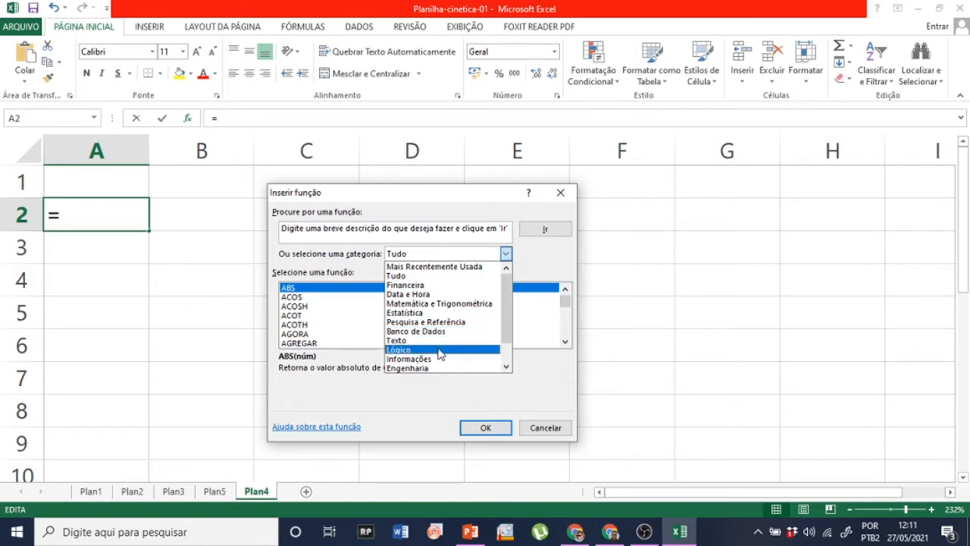
drag(511, 321, 510, 342)
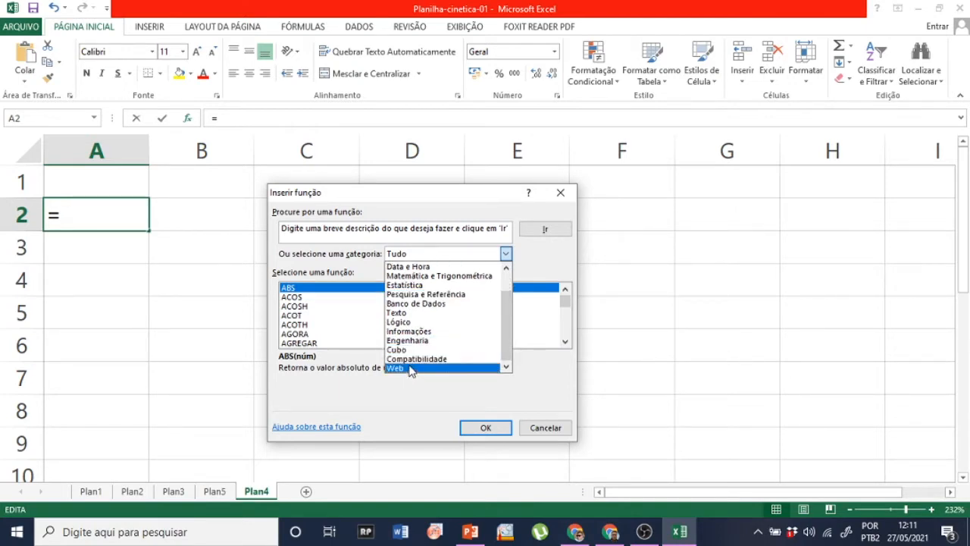
click(507, 271)
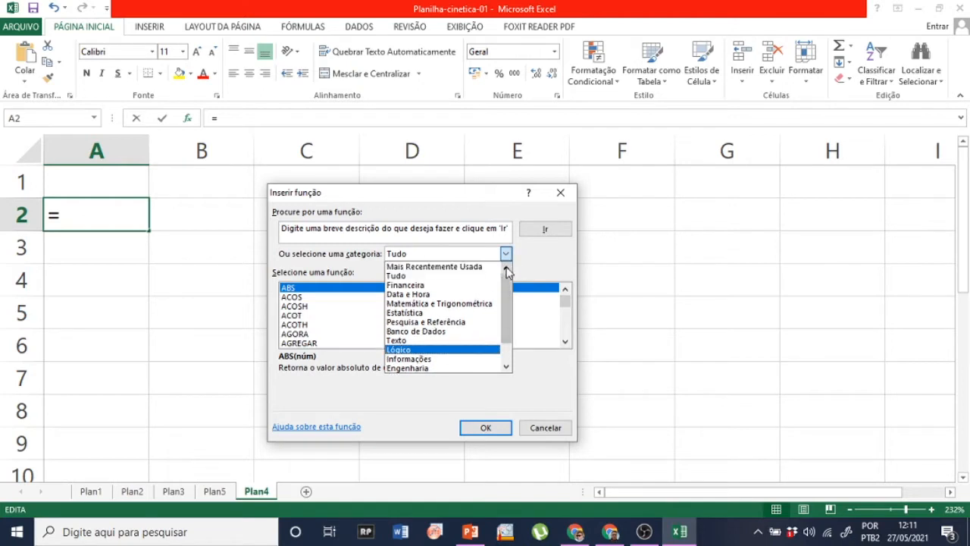
click(561, 192)
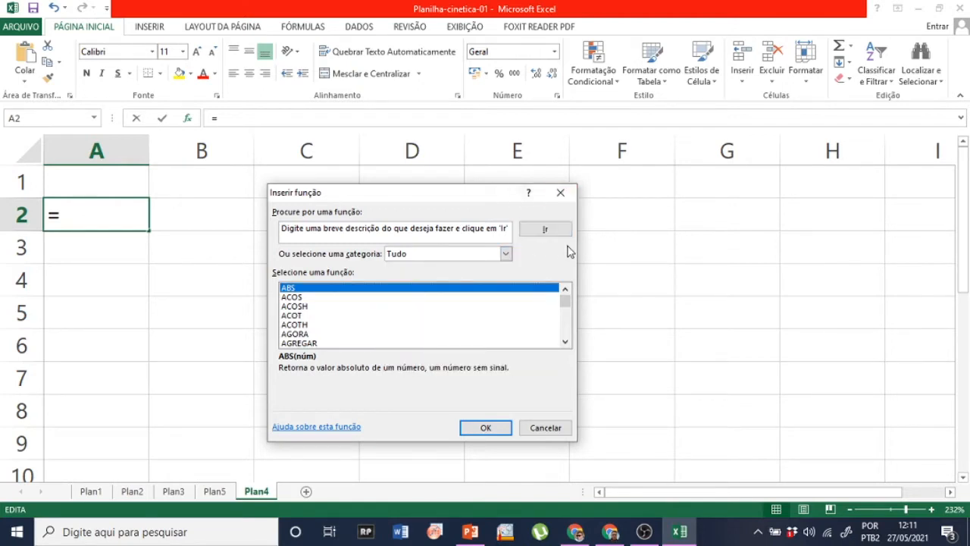
click(561, 192)
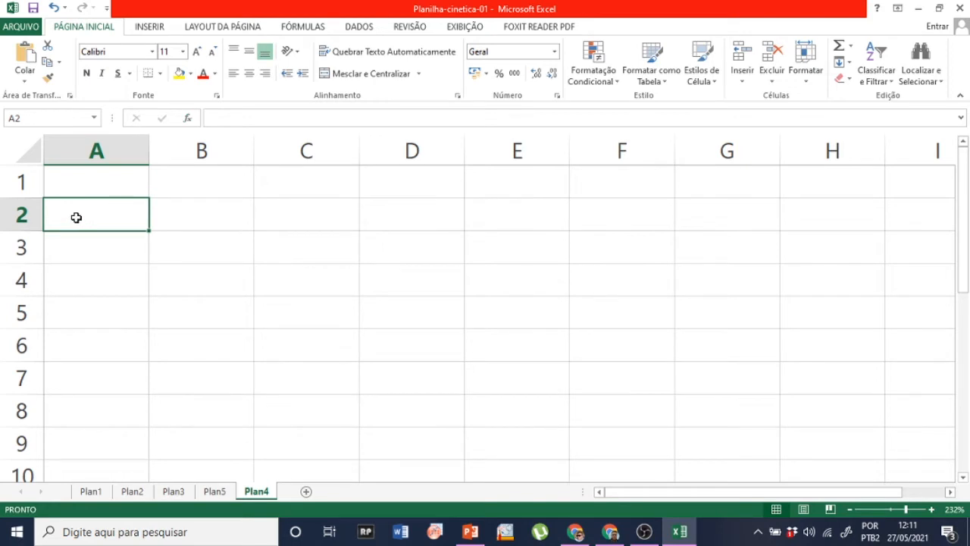
Start a formula in cell A2 and choose SOMA from the suggested functions
text(=)
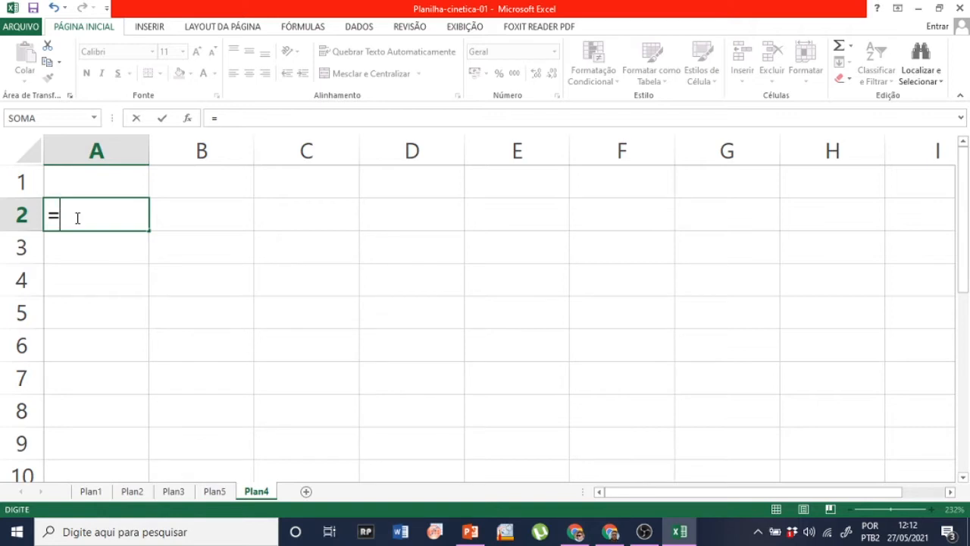
text(s)
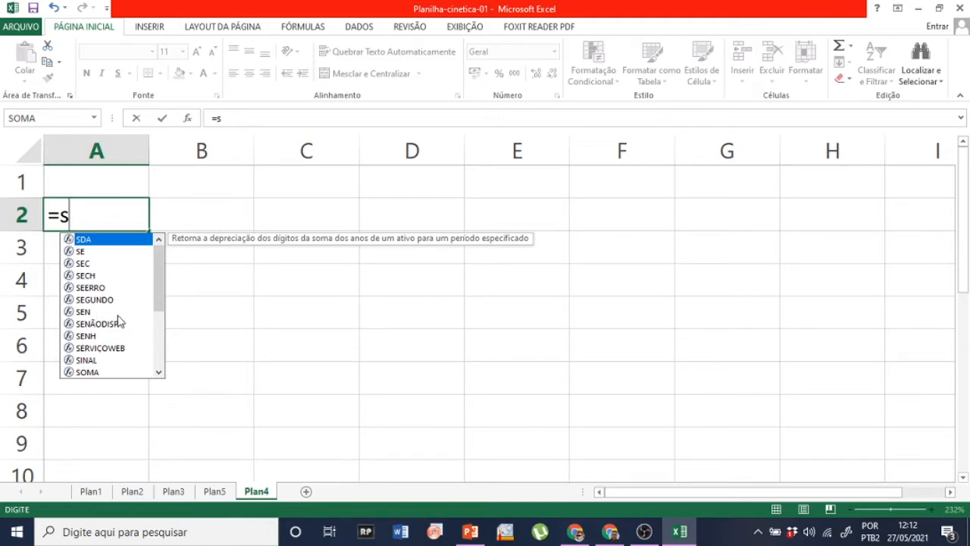
mouse_move(158, 303)
mouse_down()
mouse_move(159, 364)
mouse_move(161, 289)
mouse_up()
text(o)
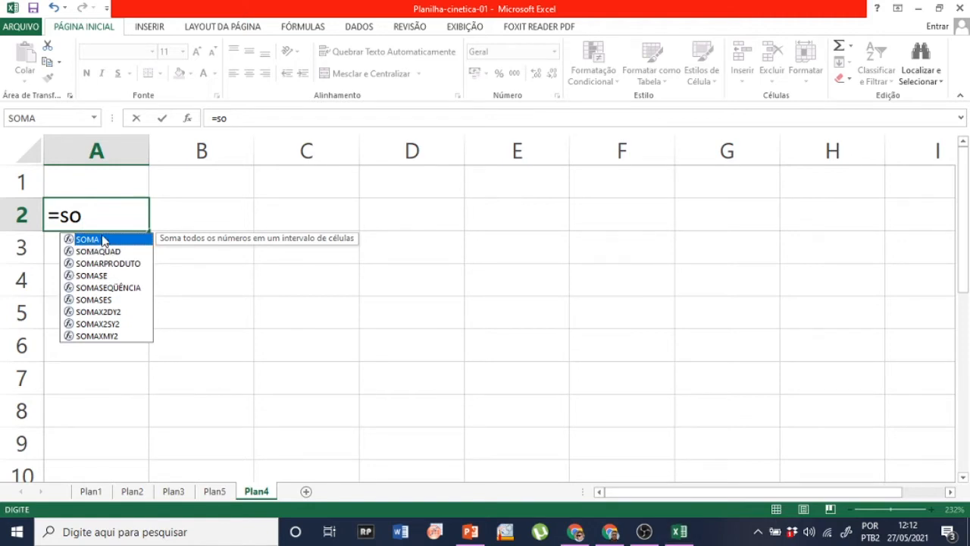
click(102, 287)
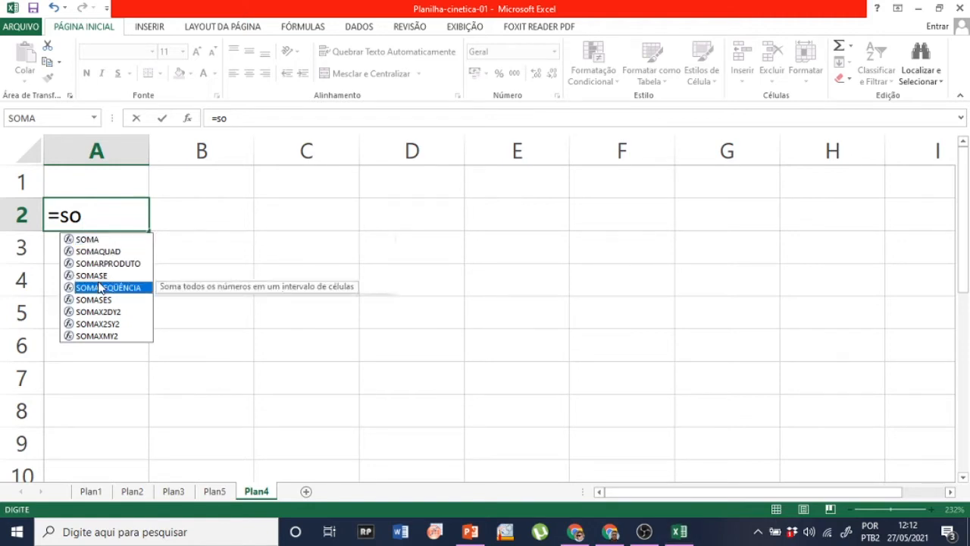
double_click(99, 241)
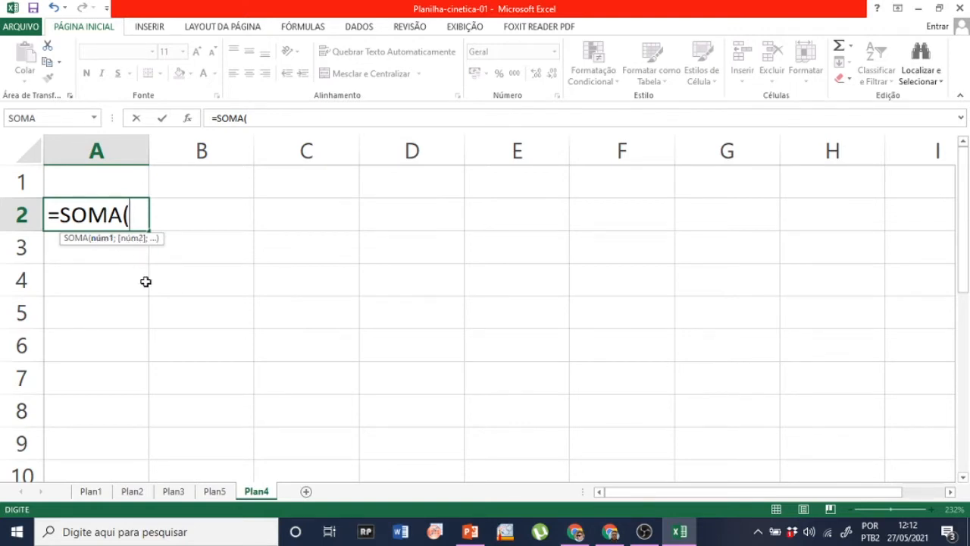
Delete the unfinished SOMA formula from cell A2
key(BackSpace)
key(BackSpace)
key(BackSpace)
key(BackSpace)
key(BackSpace)
key(BackSpace)
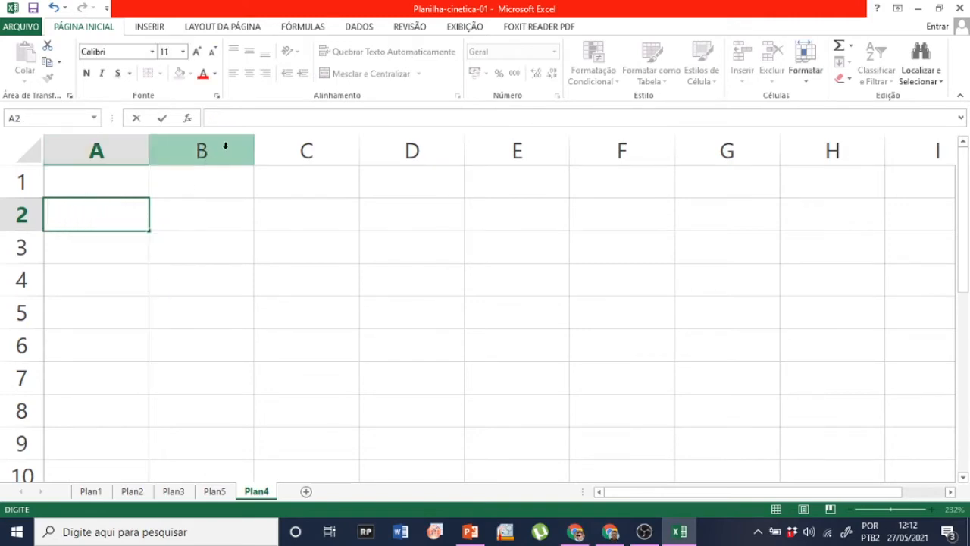
Switch to PowerPoint, present slides 2 and 3 about the function assistant, and end the slide show
click(469, 531)
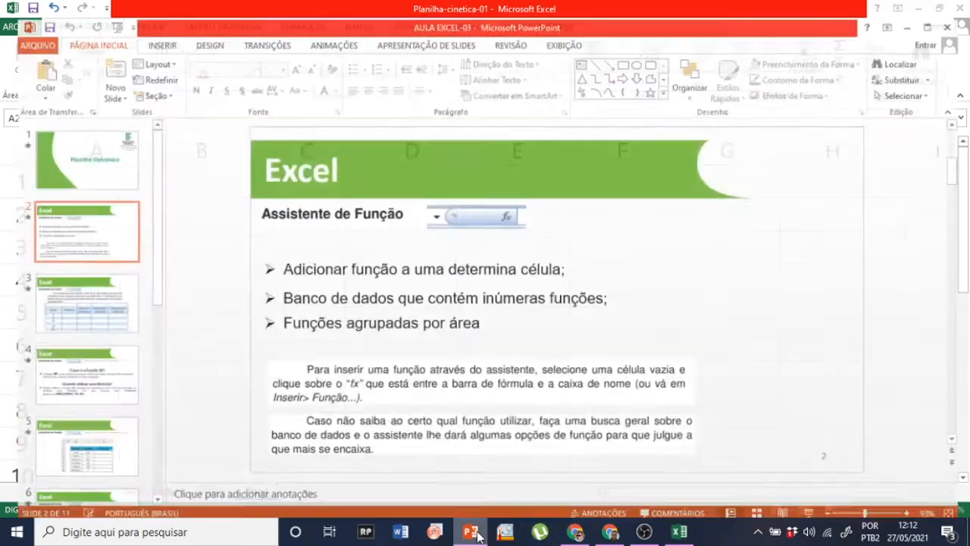
click(816, 509)
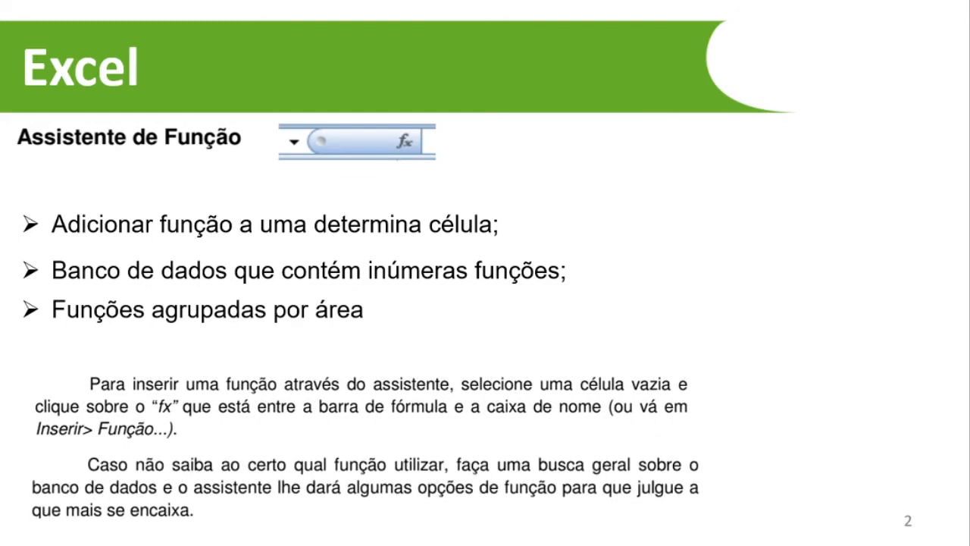
key(Right)
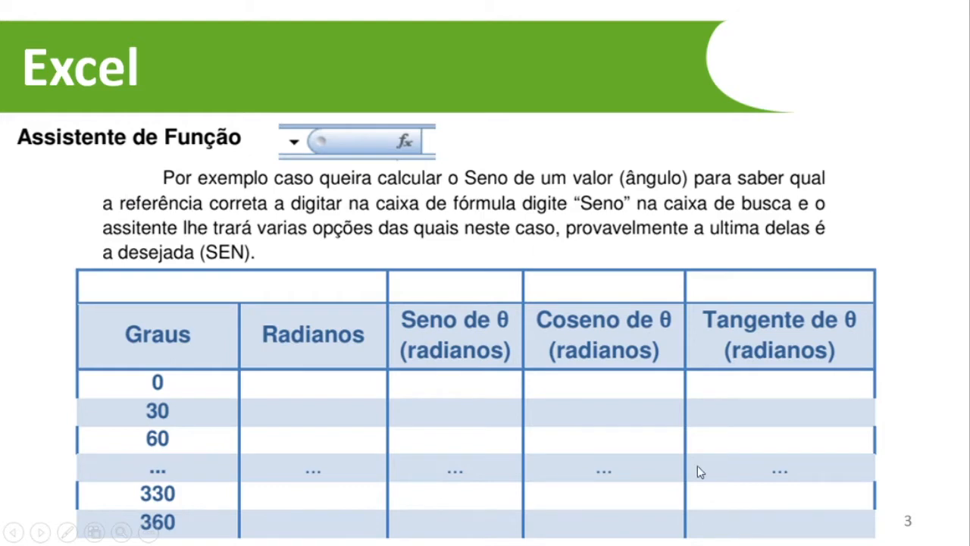
key(Escape)
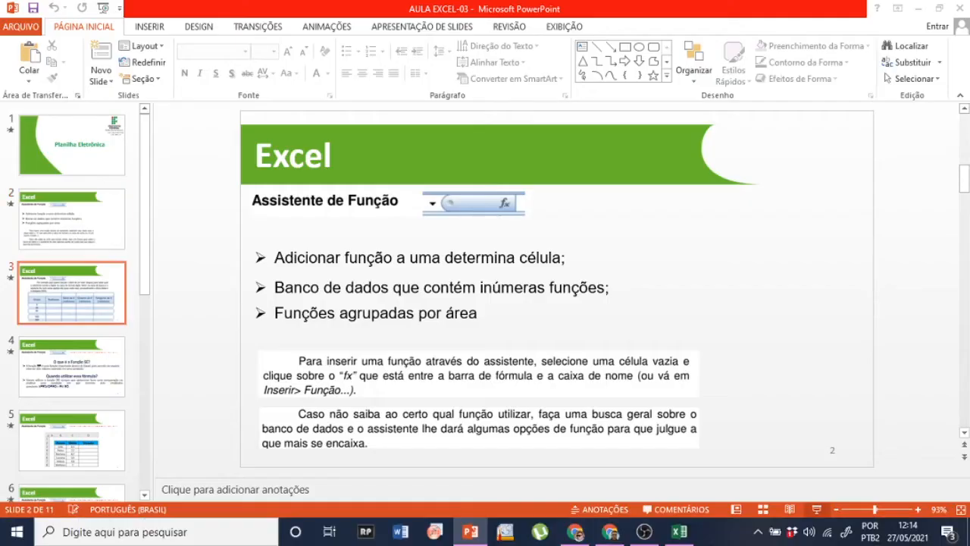
Switch to Excel and display the degrees, radians, sine, cosine and tangent table on the Plan5 sheet
click(680, 532)
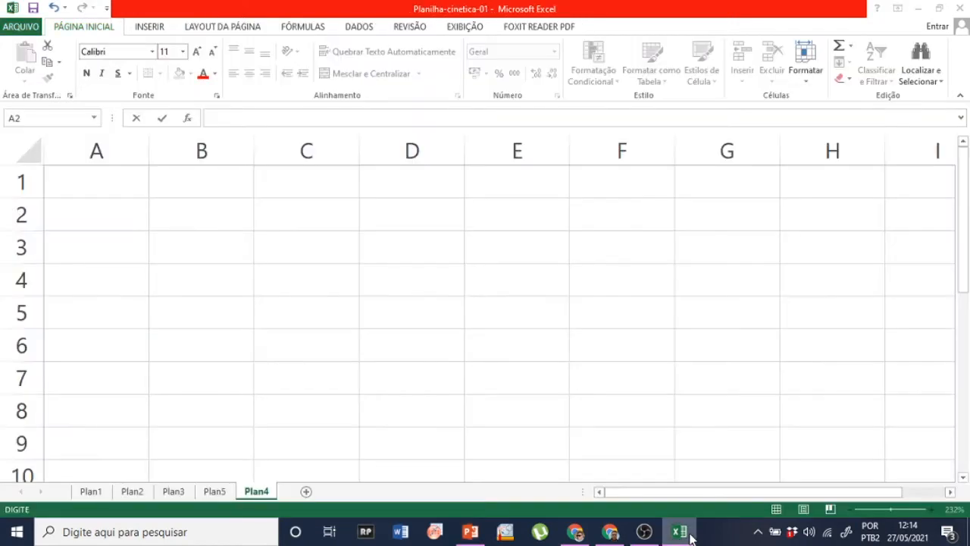
click(215, 492)
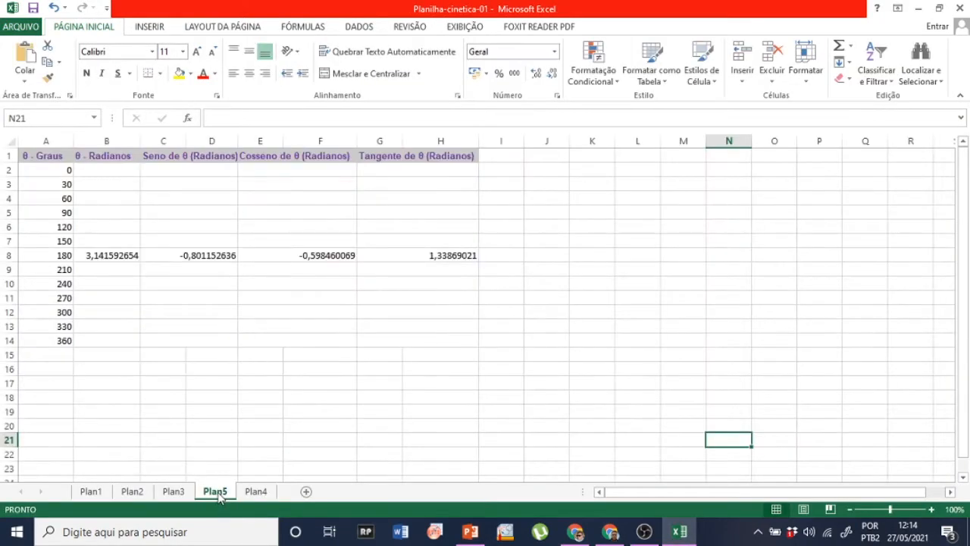
click(902, 510)
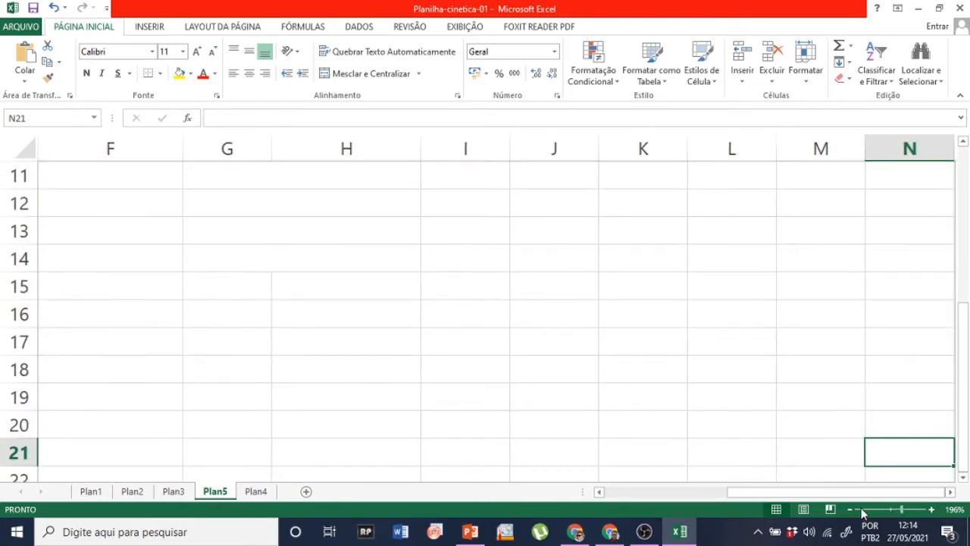
drag(736, 496, 597, 495)
scroll(238, 401, up, 4)
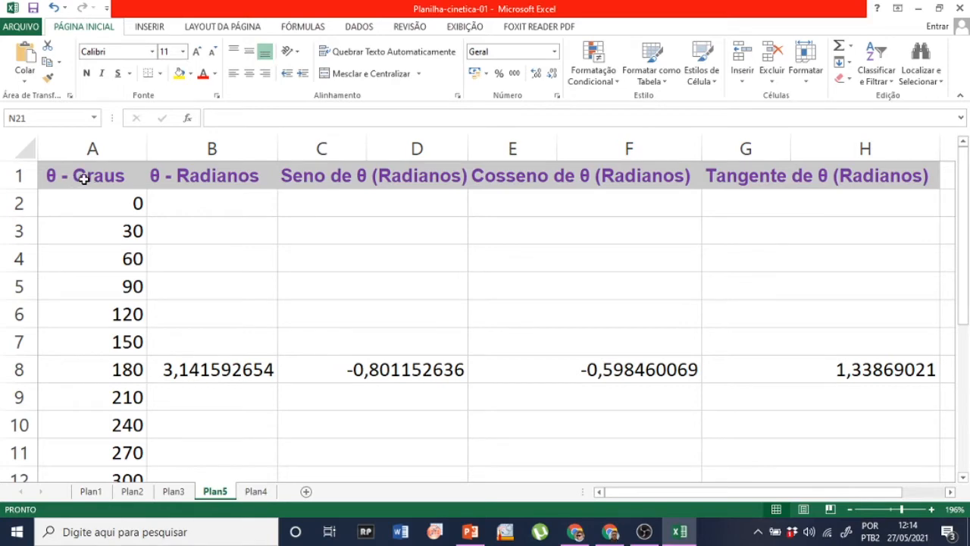
Examine the angle series in the degrees column, checking the contents of cells A2 and A3 and comparing with the slides
click(479, 534)
click(479, 534)
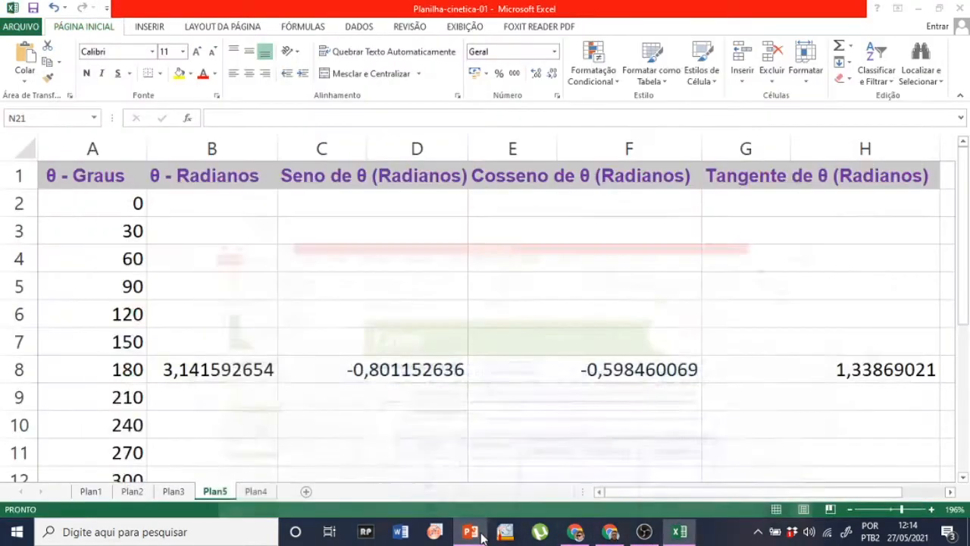
click(133, 202)
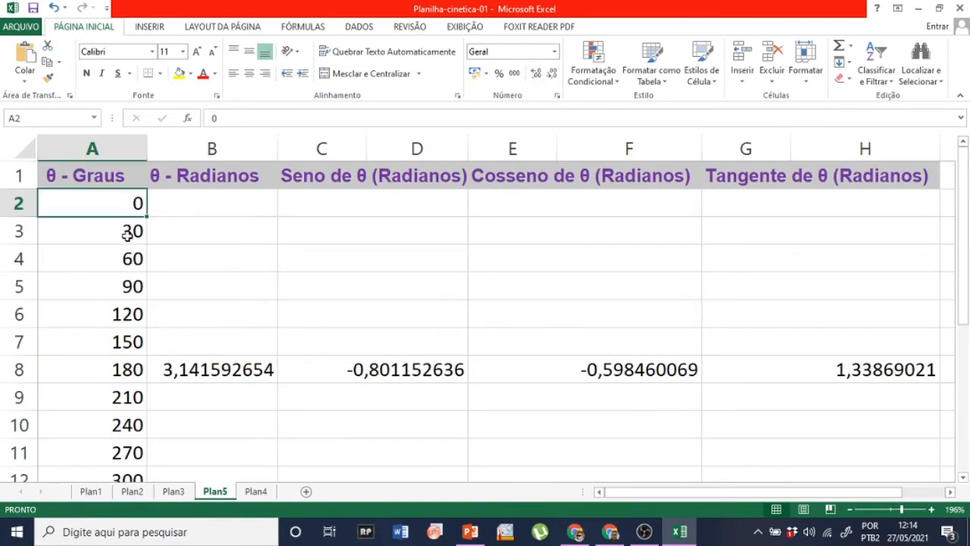
click(131, 230)
scroll(132, 232, down, 3)
scroll(254, 396, up, 3)
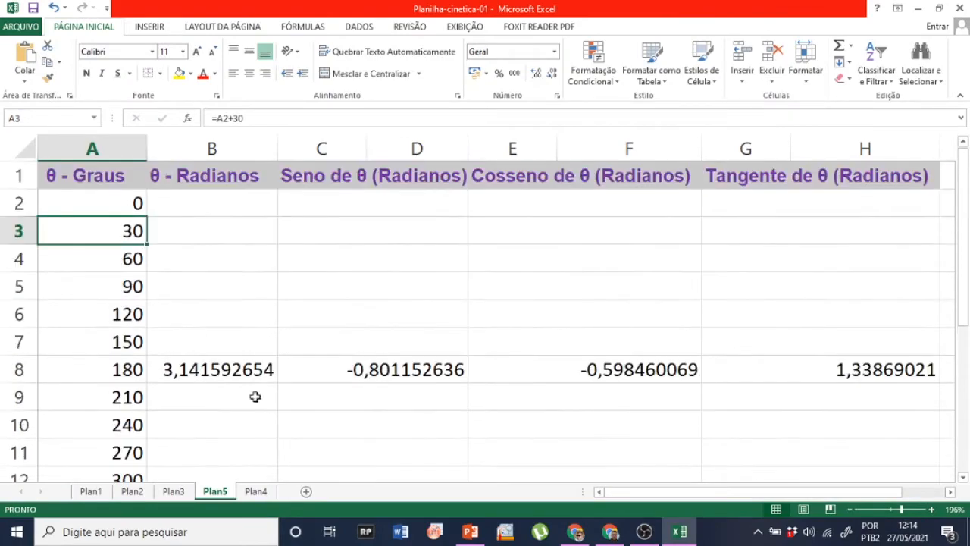
click(472, 534)
click(471, 534)
click(140, 204)
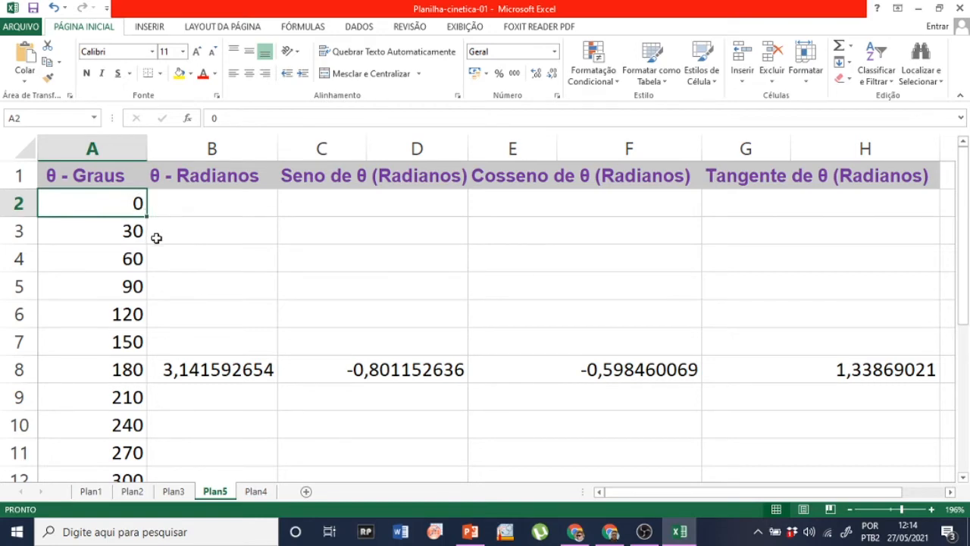
click(133, 230)
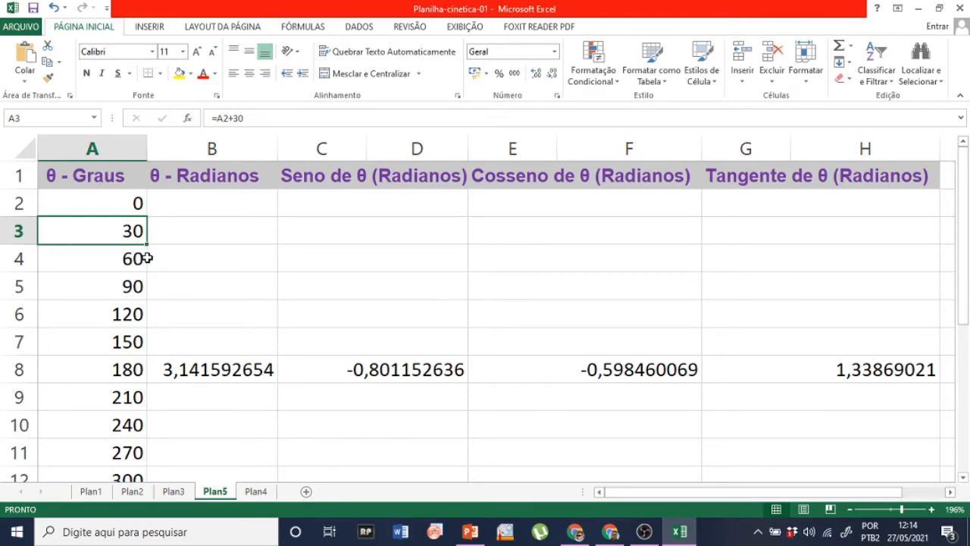
scroll(151, 258, down, 1)
scroll(151, 258, up, 1)
click(140, 203)
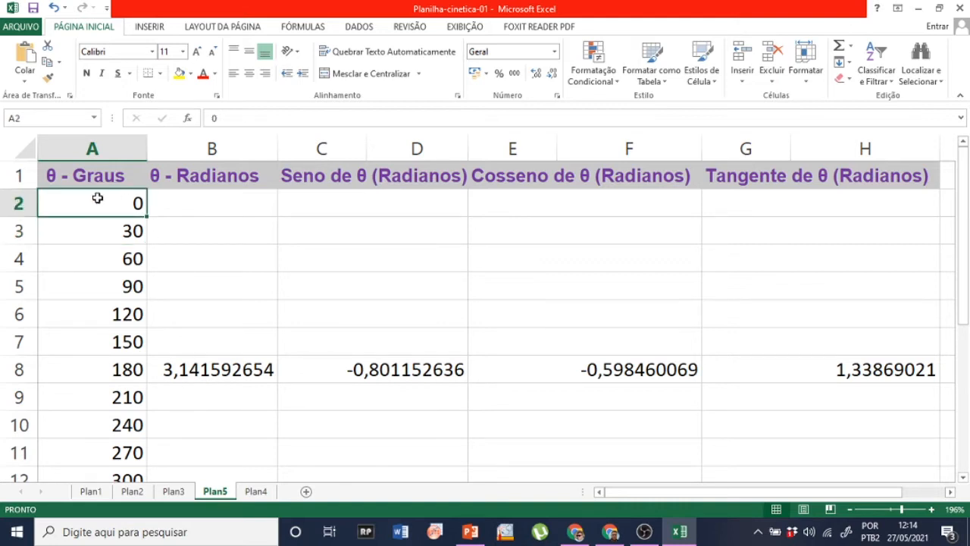
Examine the formula in cell A3 and the angle series down the degrees column to row 14
click(133, 231)
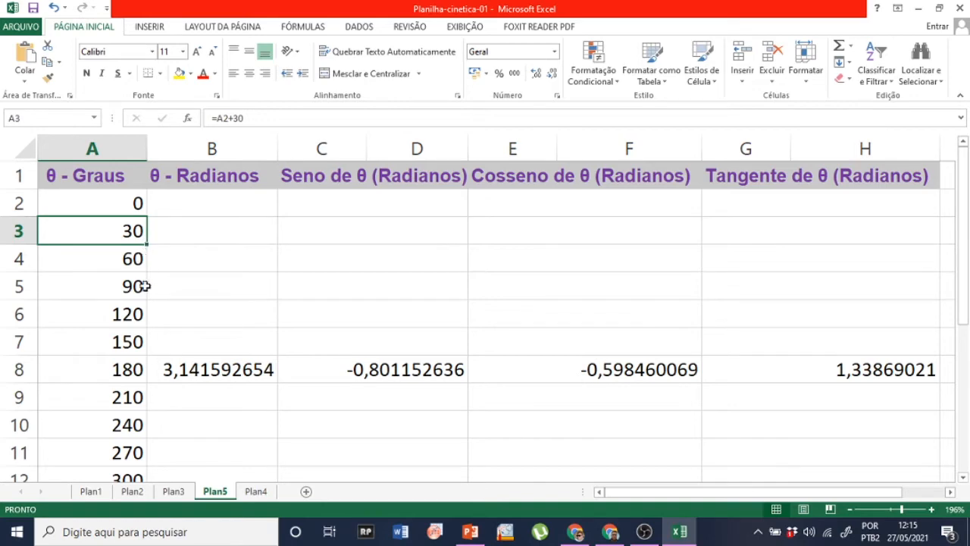
scroll(184, 333, down, 2)
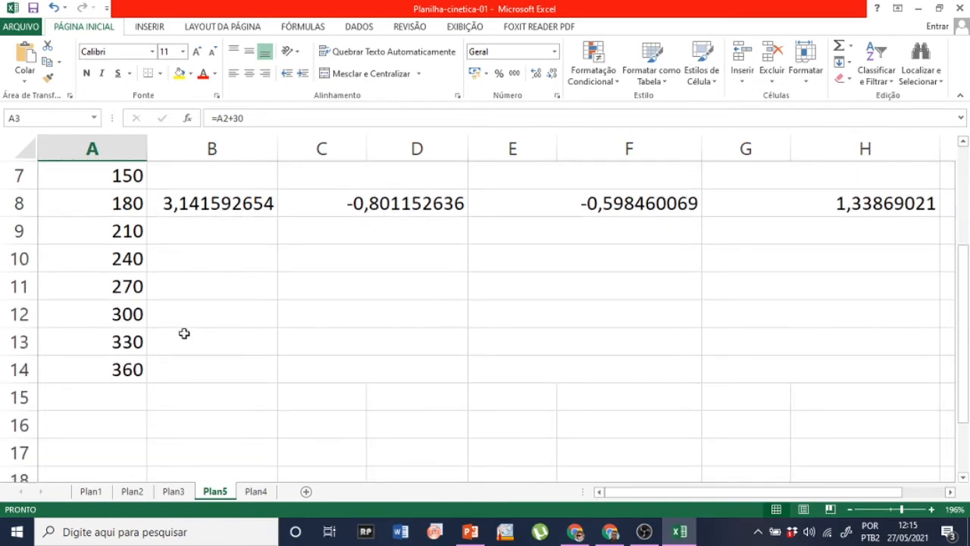
scroll(184, 334, up, 2)
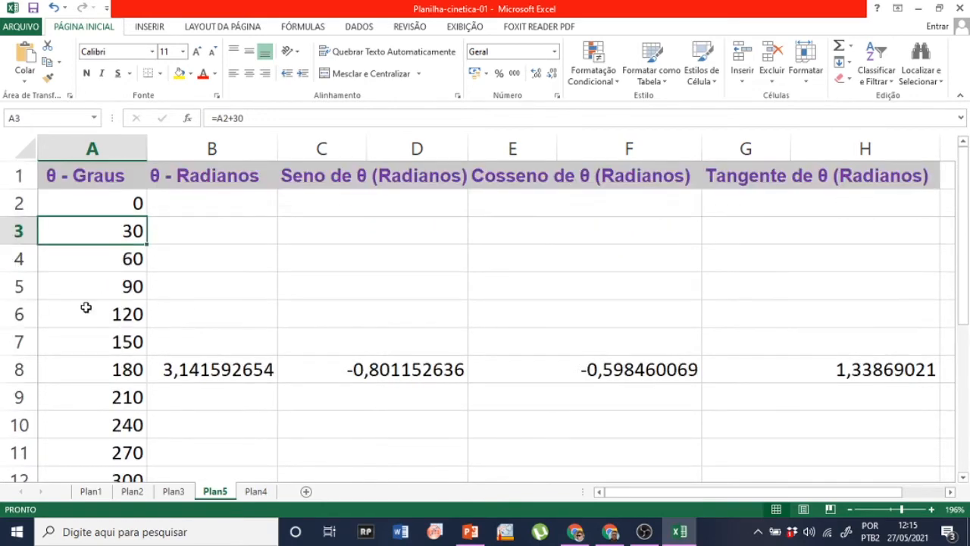
scroll(98, 325, down, 1)
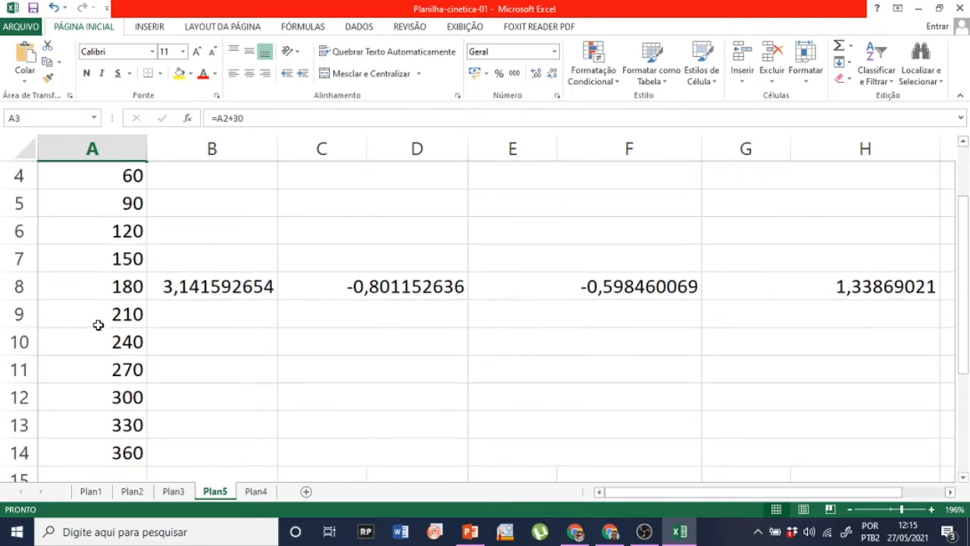
scroll(98, 324, down, 1)
scroll(98, 324, up, 2)
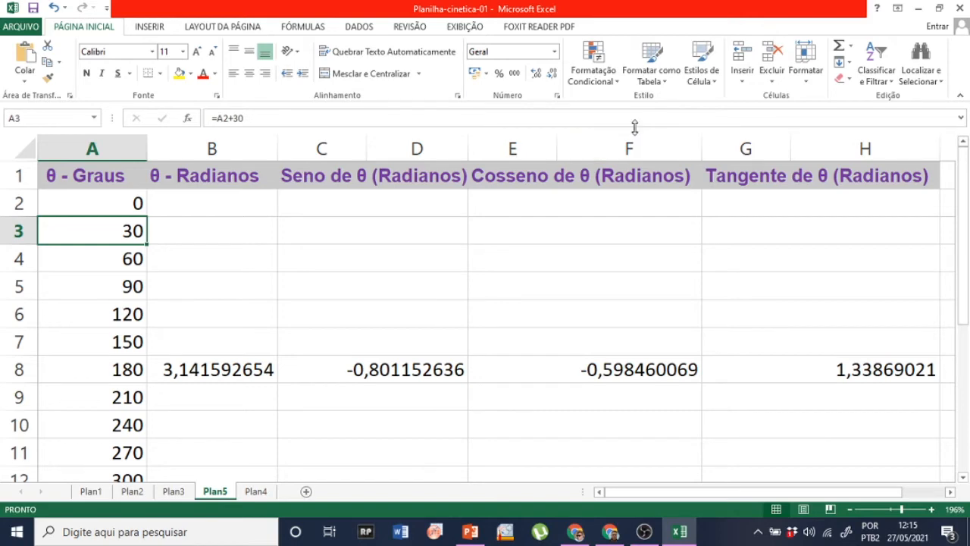
Check the radians formula in cell B8, consult the table on slide 3 in PowerPoint, and return to the Plan5 sheet in Excel
click(246, 373)
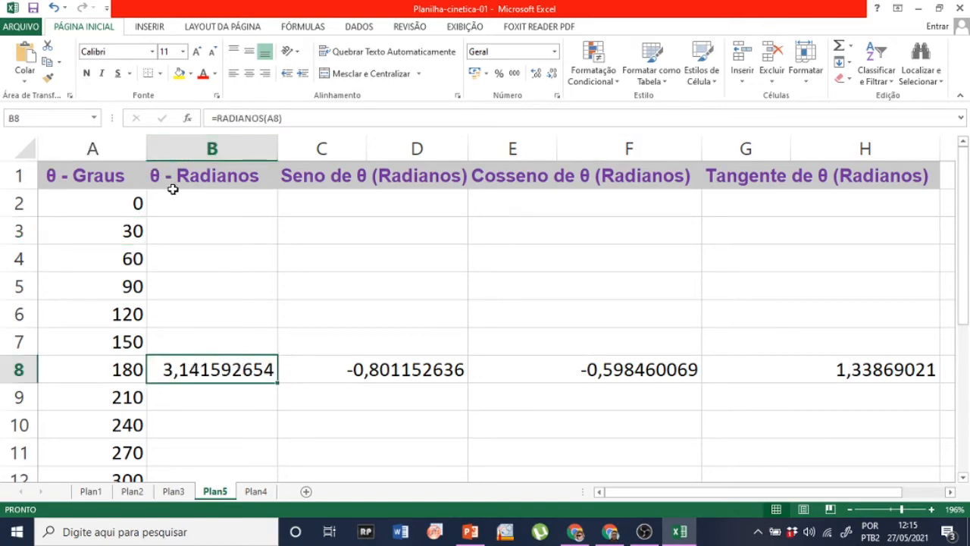
click(469, 532)
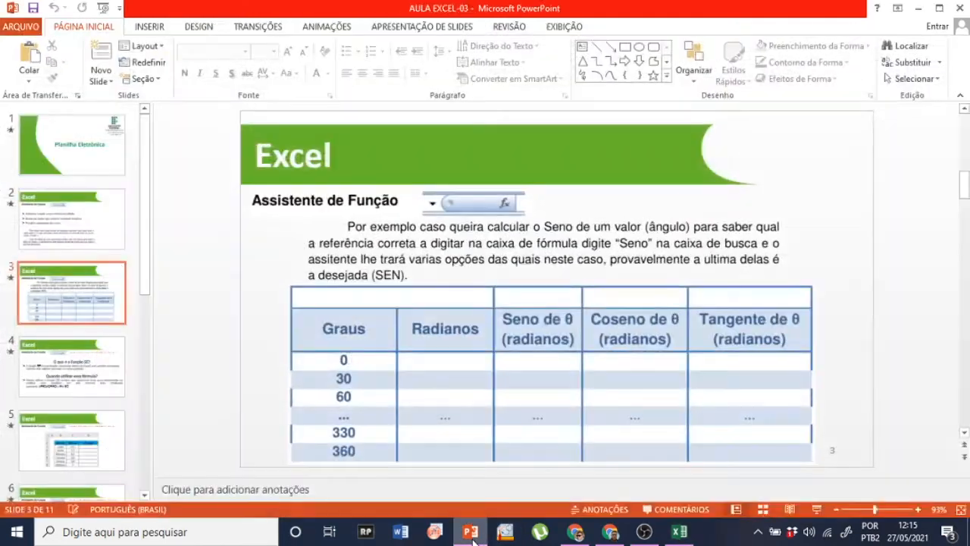
click(478, 533)
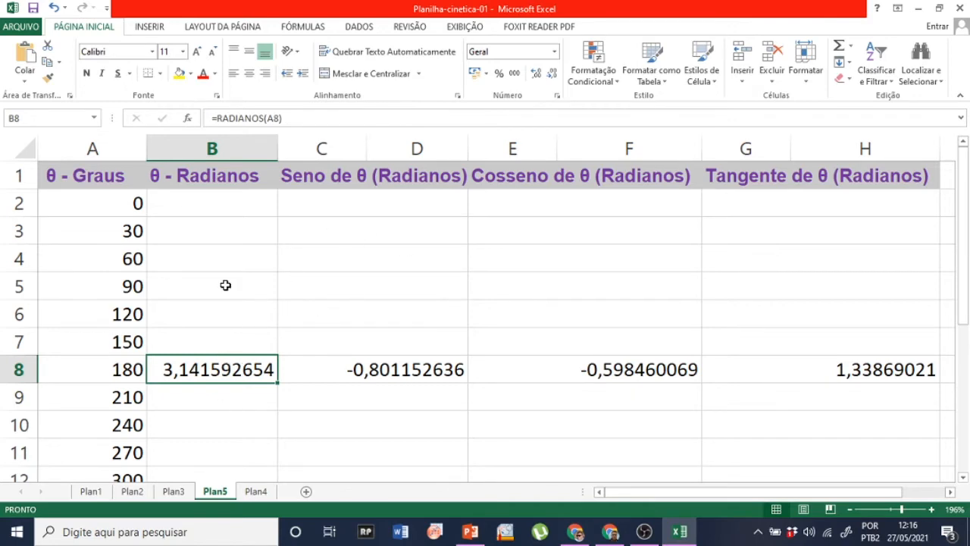
scroll(225, 286, down, 1)
scroll(225, 286, down, 1)
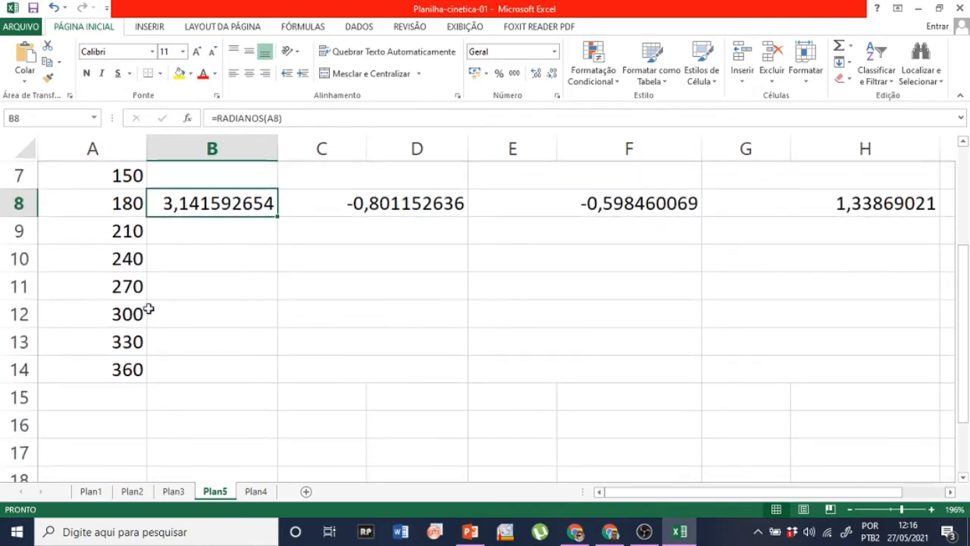
scroll(119, 318, up, 2)
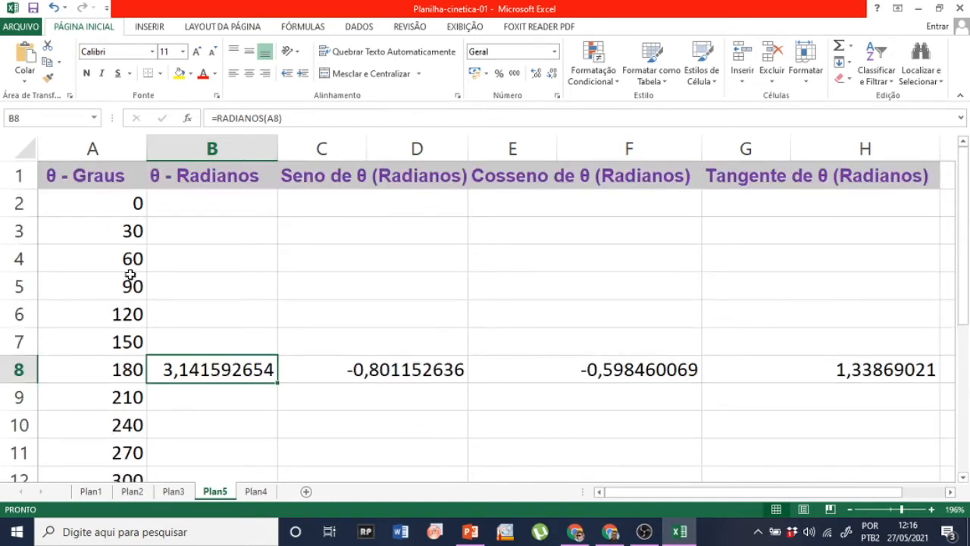
Enter the formula =RADIANOS(A2) in cell B2 to convert the first angle to radians
click(173, 258)
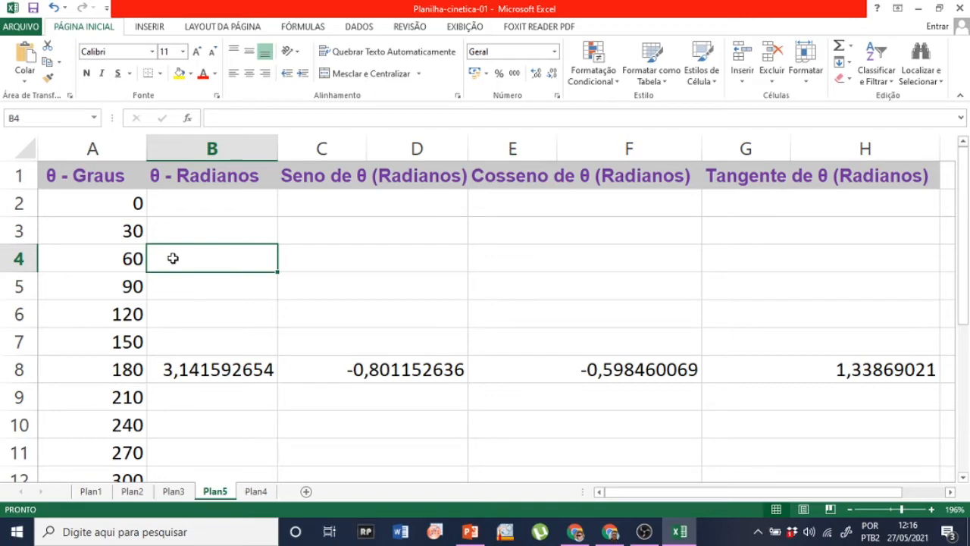
click(173, 205)
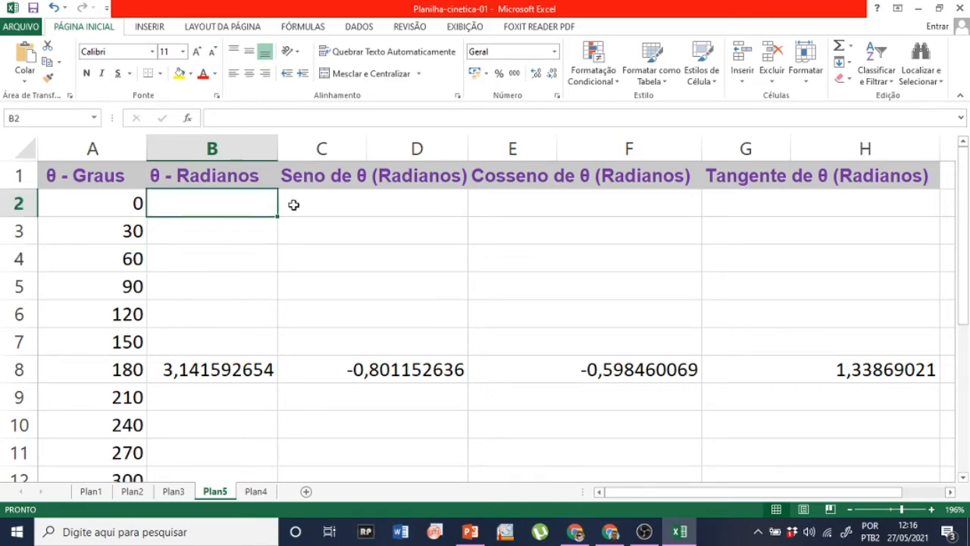
text(=)
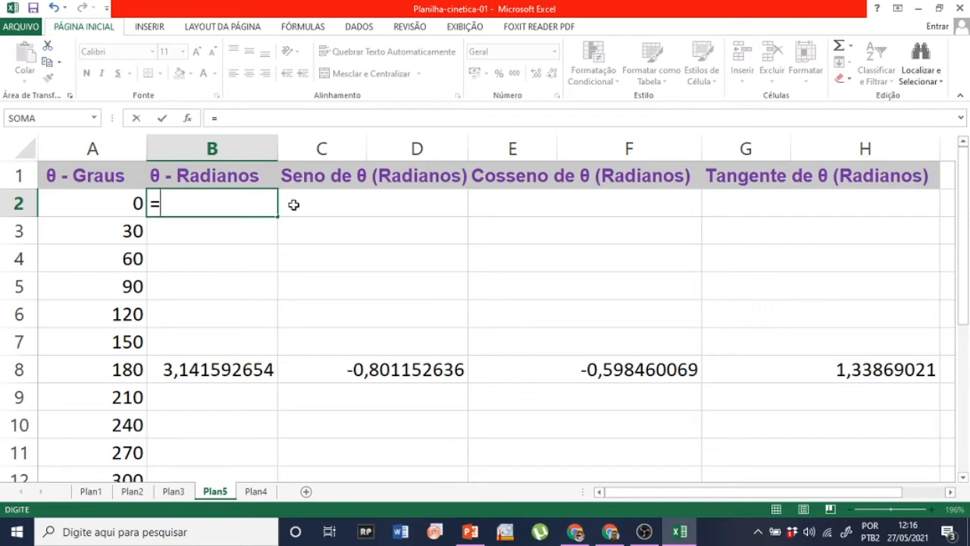
text(r)
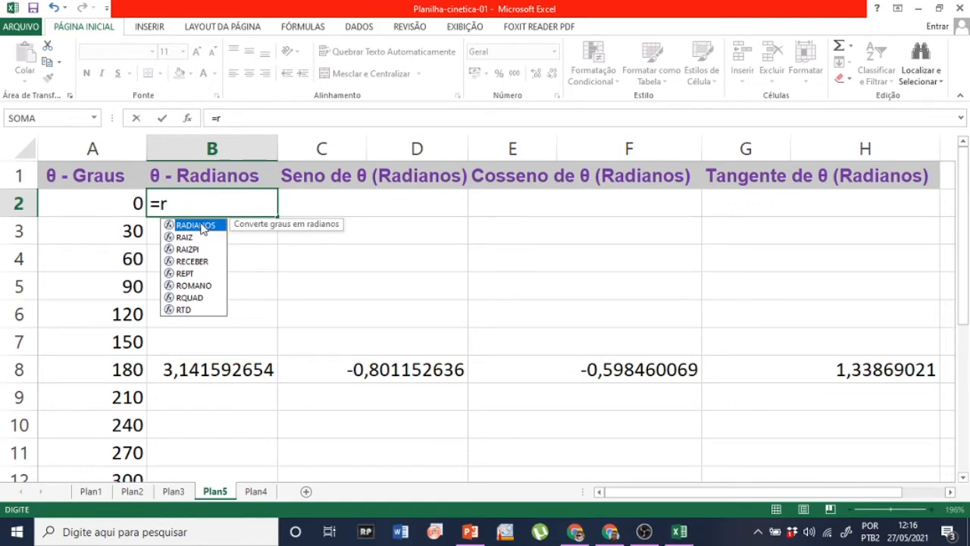
text(a)
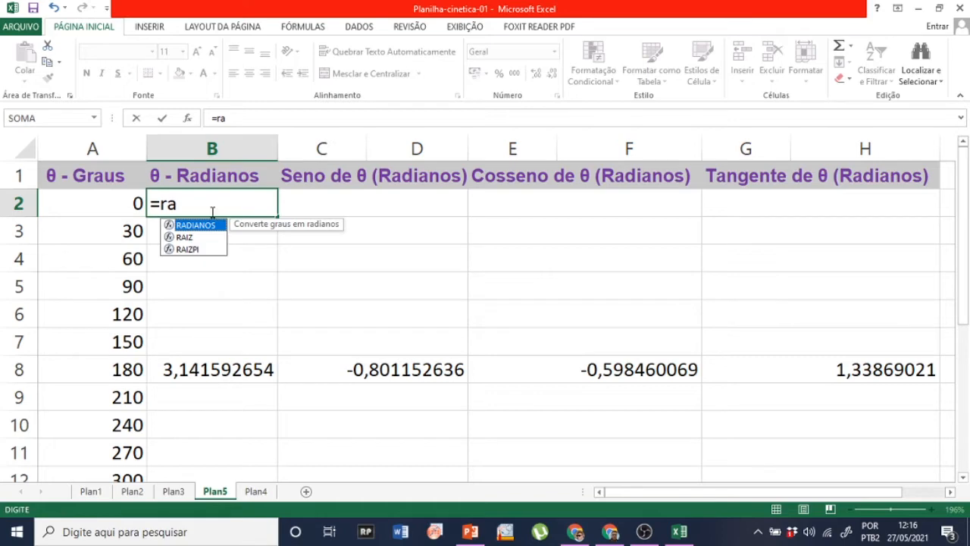
click(195, 236)
click(195, 225)
double_click(195, 225)
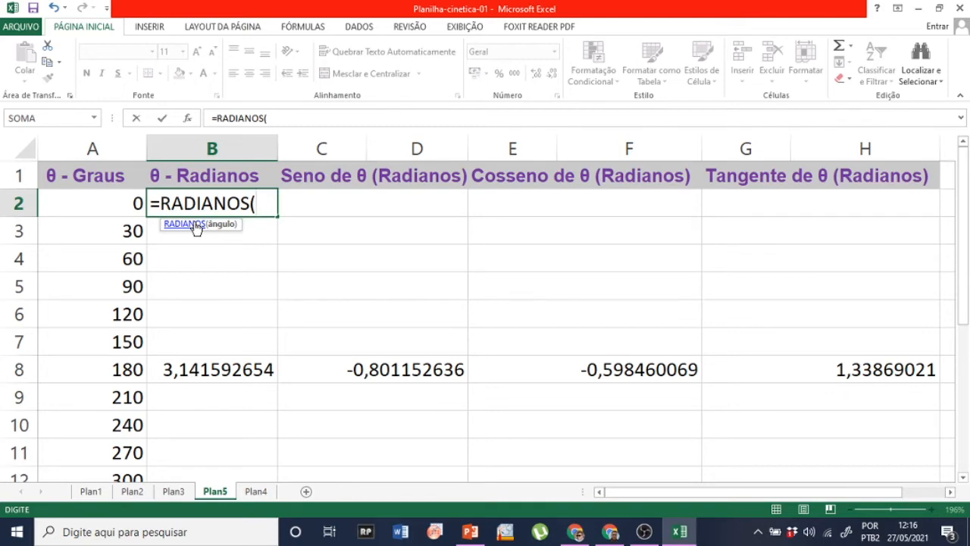
text(a2)
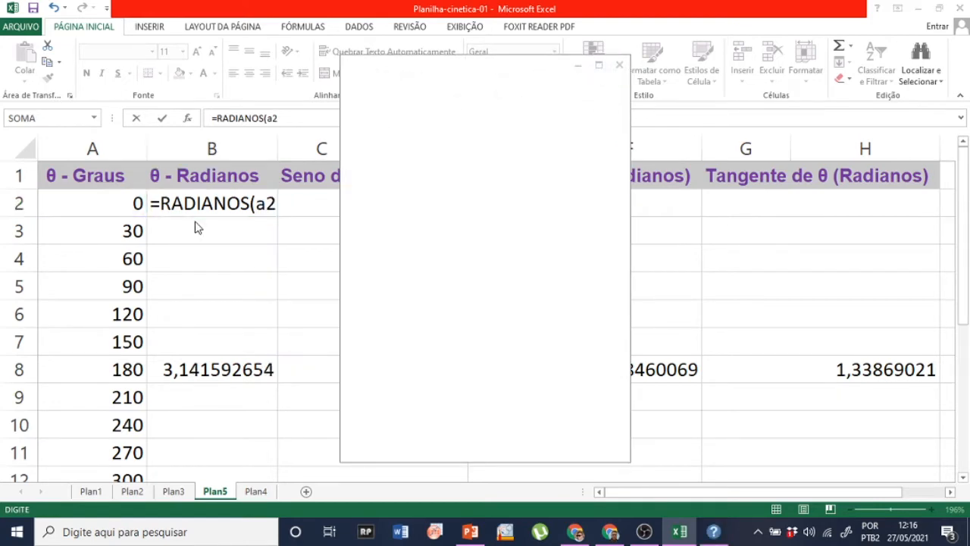
click(266, 203)
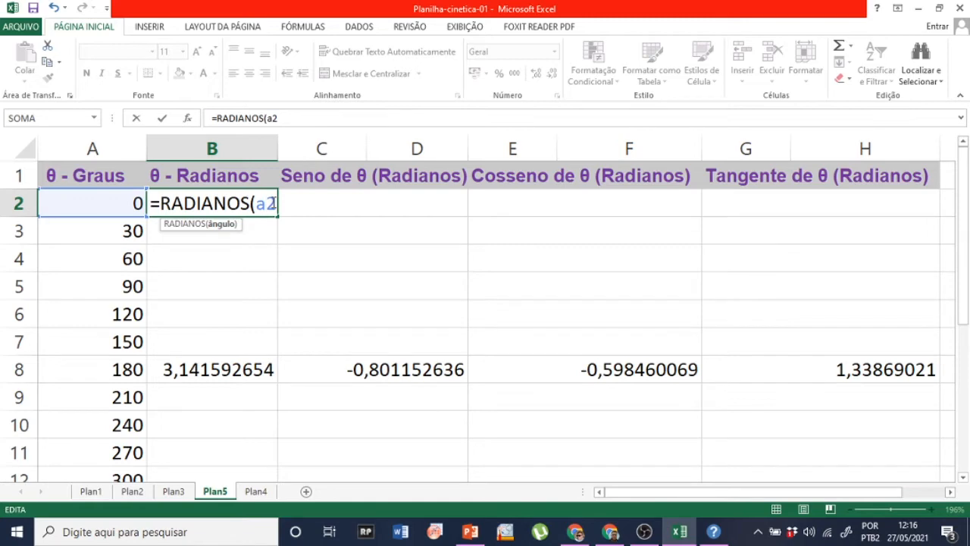
text())
key(Return)
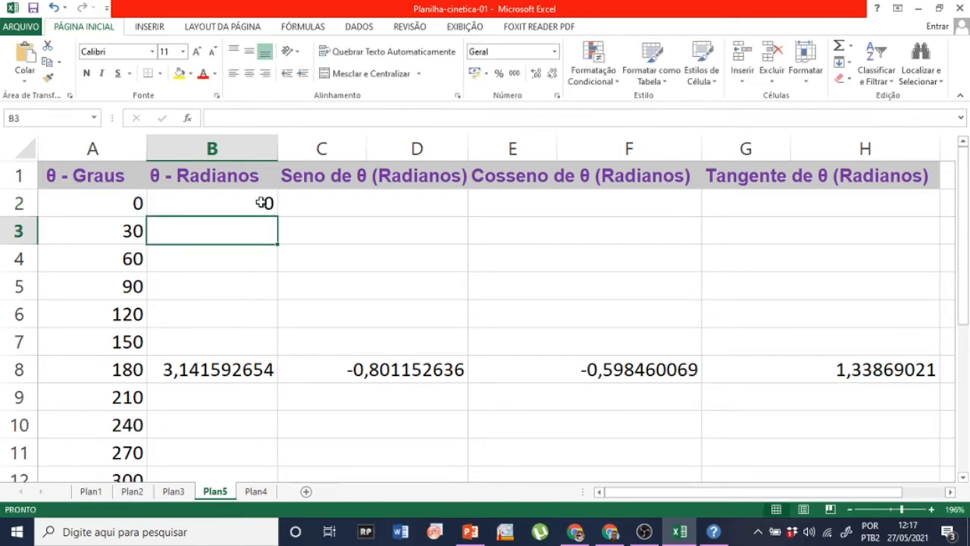
Fill the RADIANOS formula from cell B2 down to cell B7
click(261, 202)
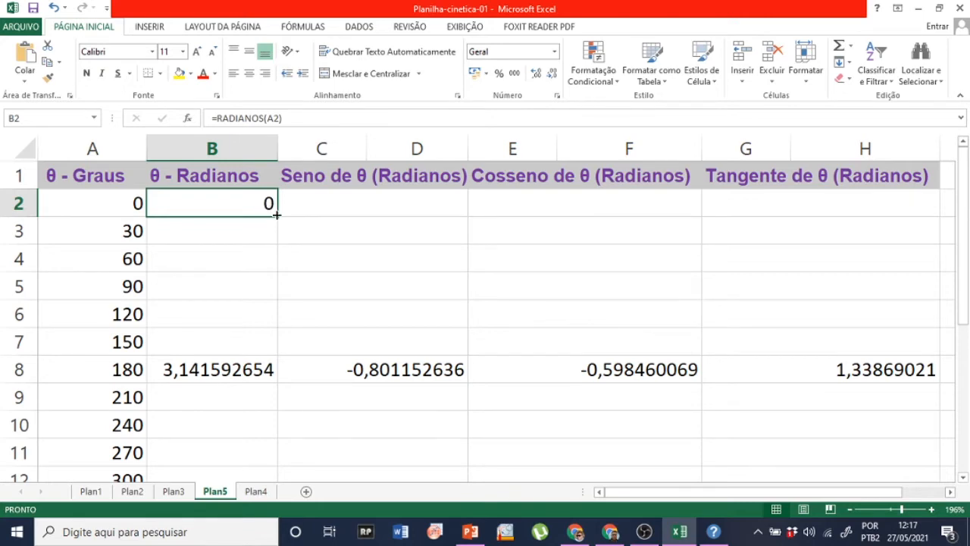
drag(277, 216, 274, 297)
drag(274, 345, 277, 346)
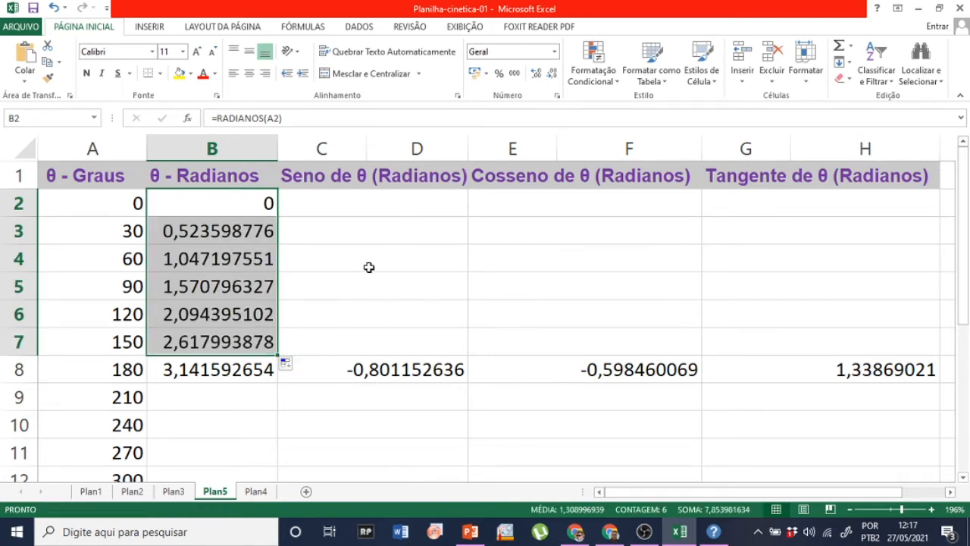
click(200, 401)
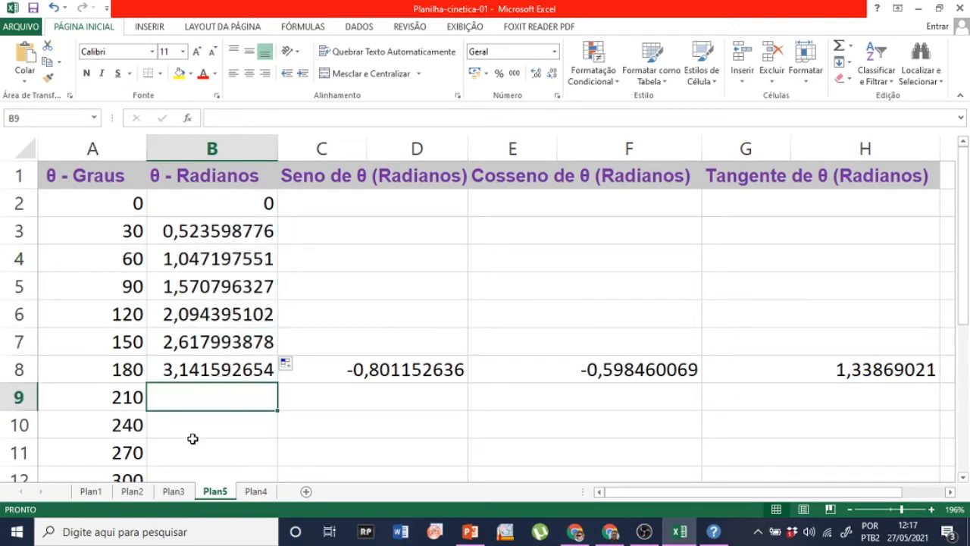
click(194, 442)
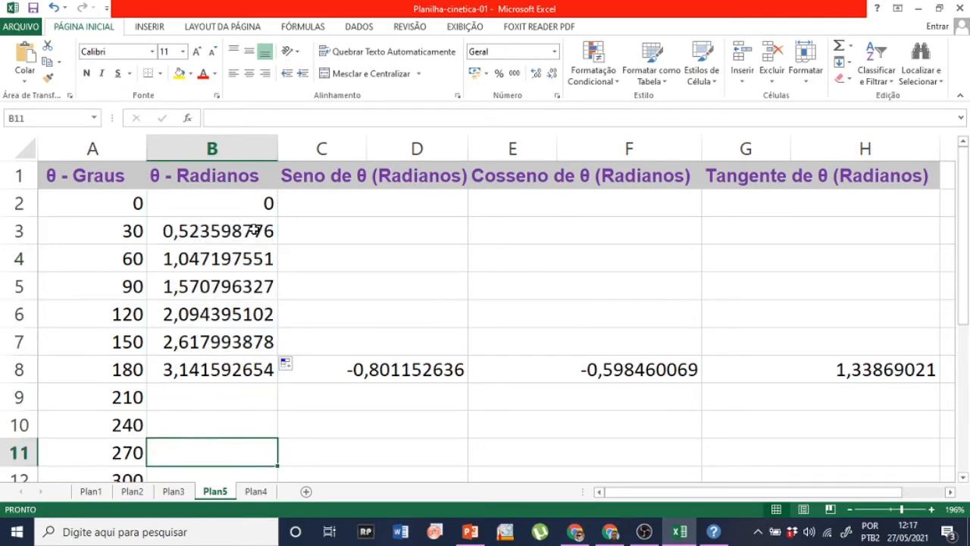
Inspect the formula in cell B2, highlighting its A2 reference, and leave the formula as it is
click(247, 207)
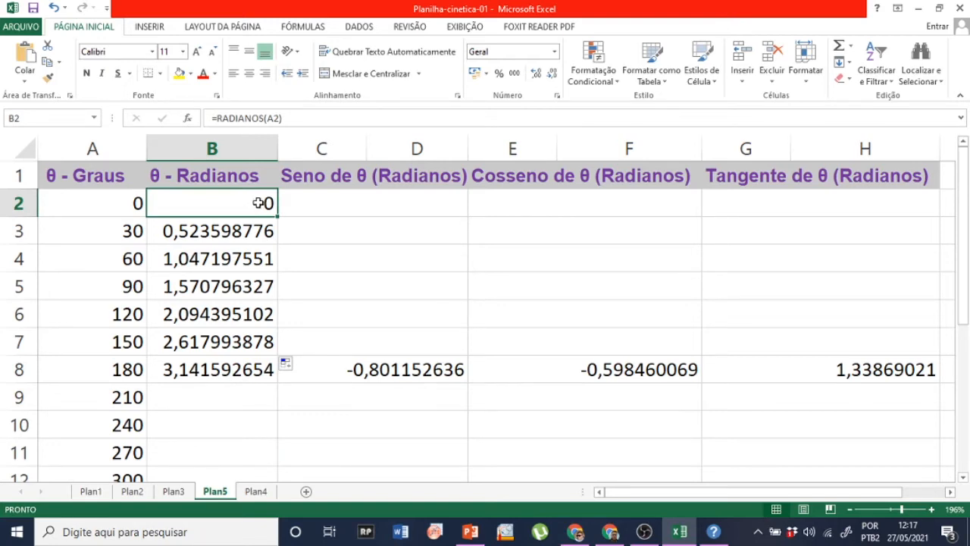
double_click(258, 203)
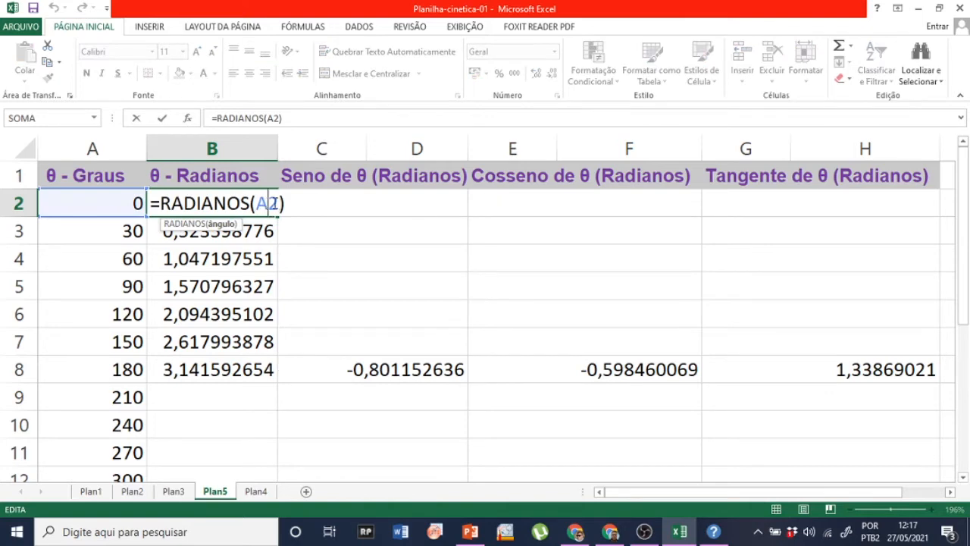
drag(273, 203, 256, 203)
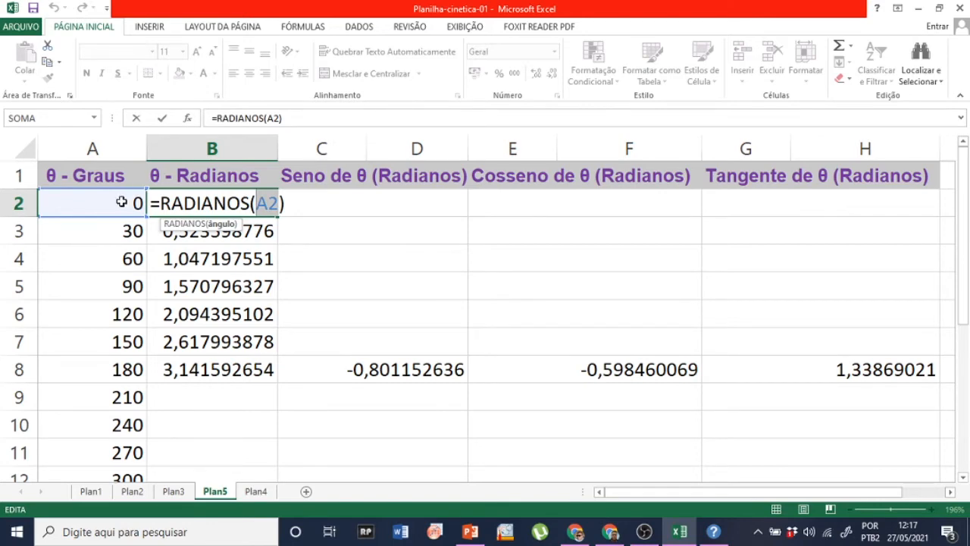
key(Return)
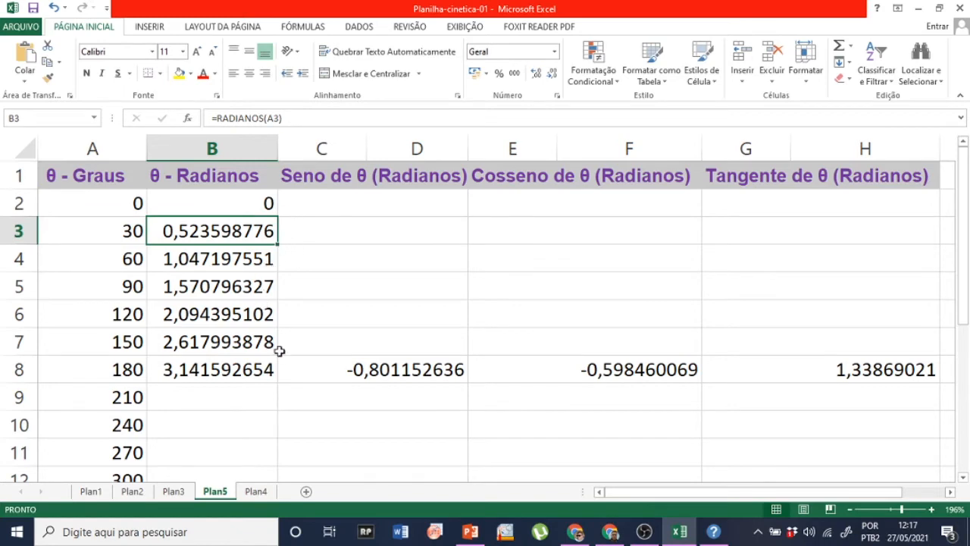
Fill the RADIANOS formula from cell B8 down to cell B14
click(191, 373)
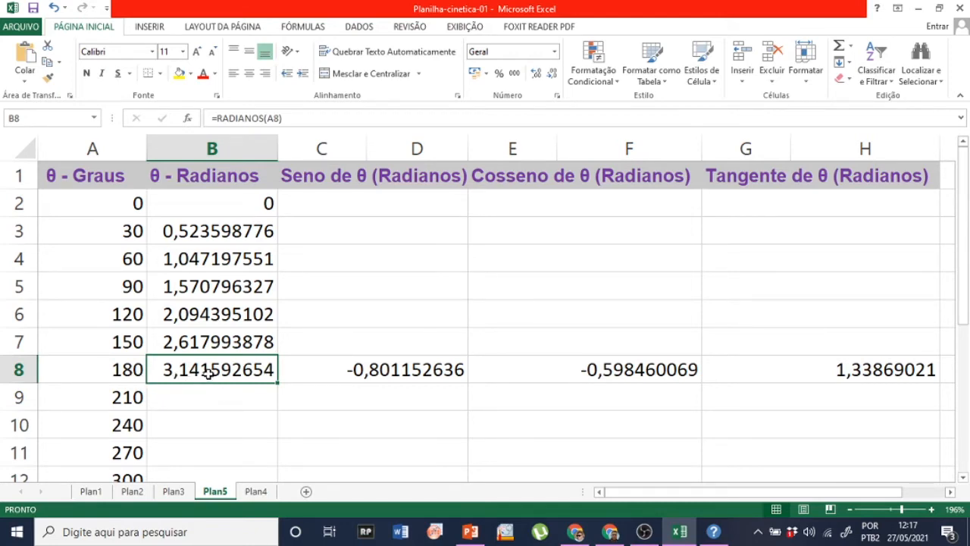
scroll(228, 382, down, 2)
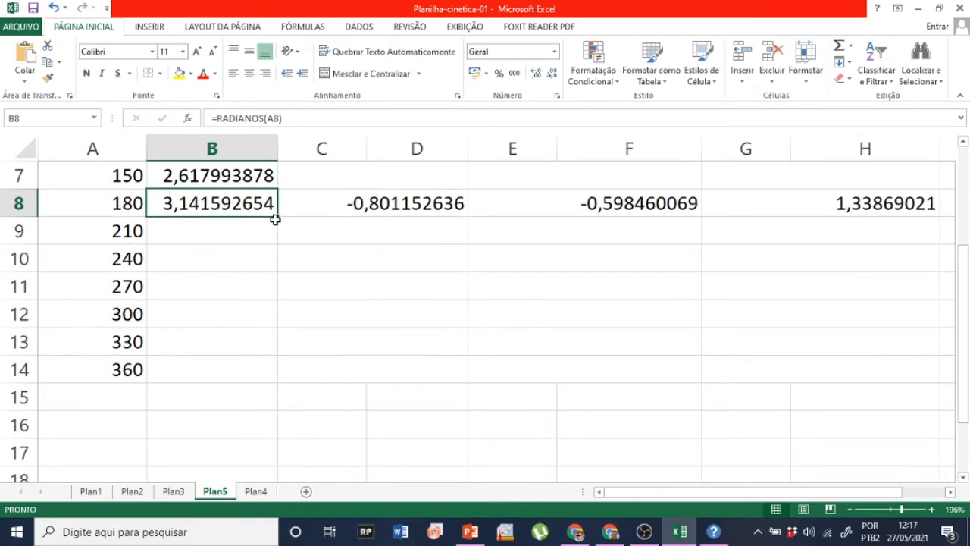
drag(276, 218, 272, 382)
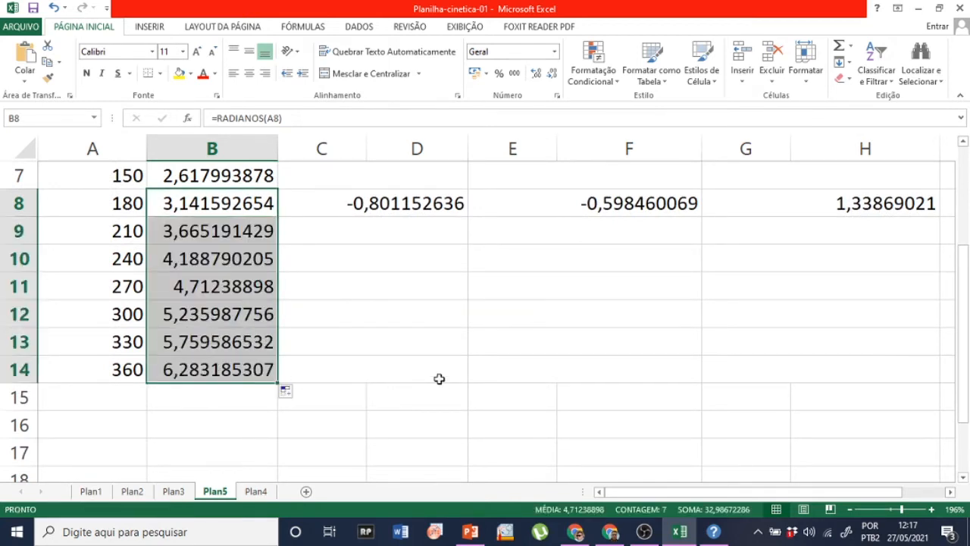
scroll(440, 372, up, 2)
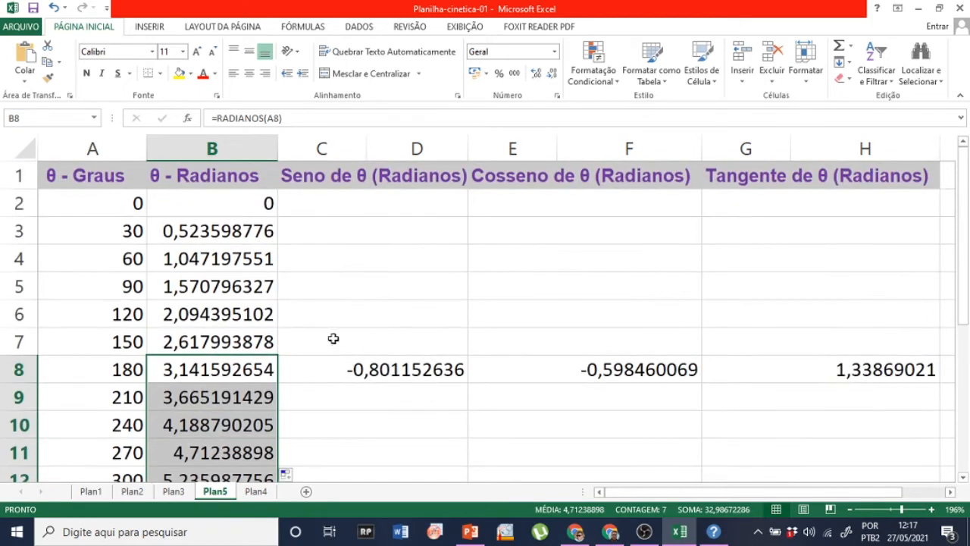
Review the radians column against the degrees down to row 14 and bring up the help article on the RADIANOS function
click(222, 242)
click(235, 212)
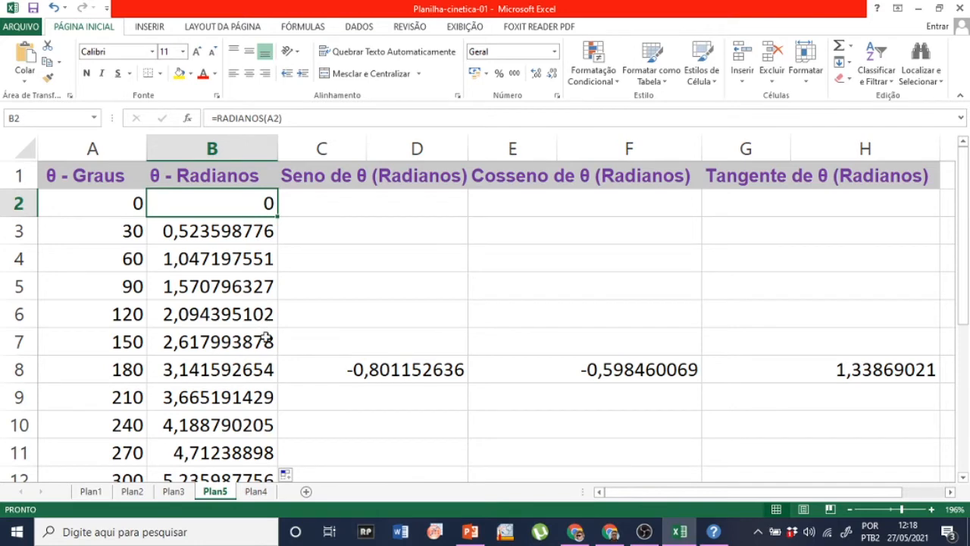
scroll(265, 338, down, 1)
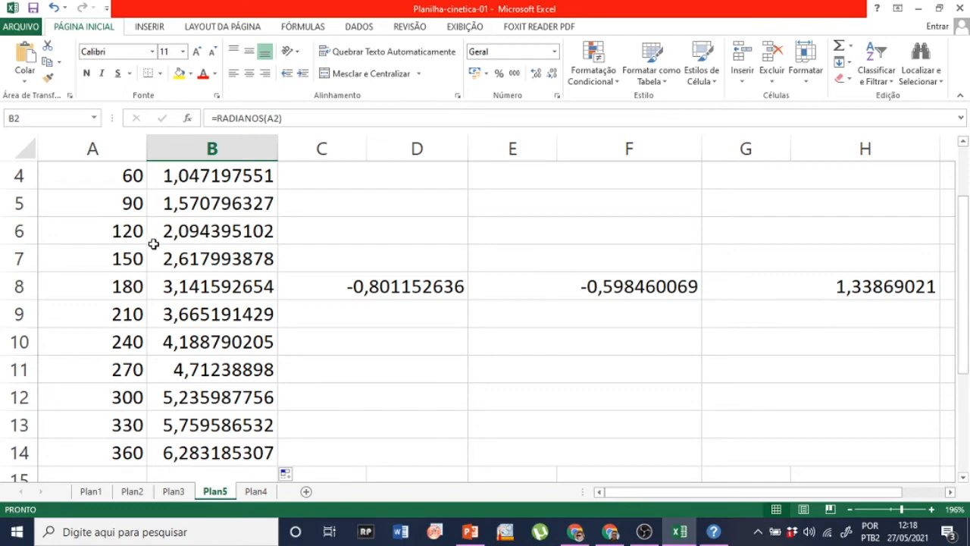
scroll(169, 310, up, 1)
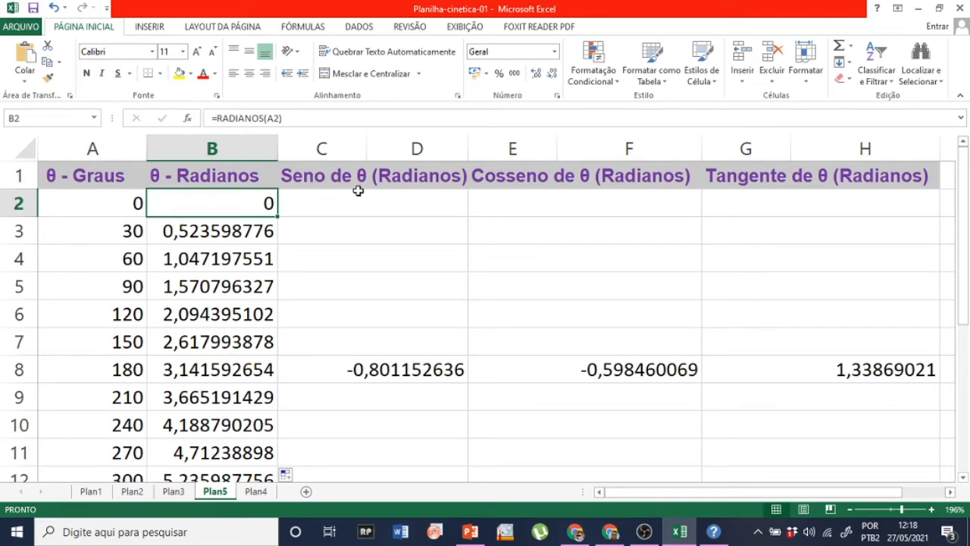
click(709, 538)
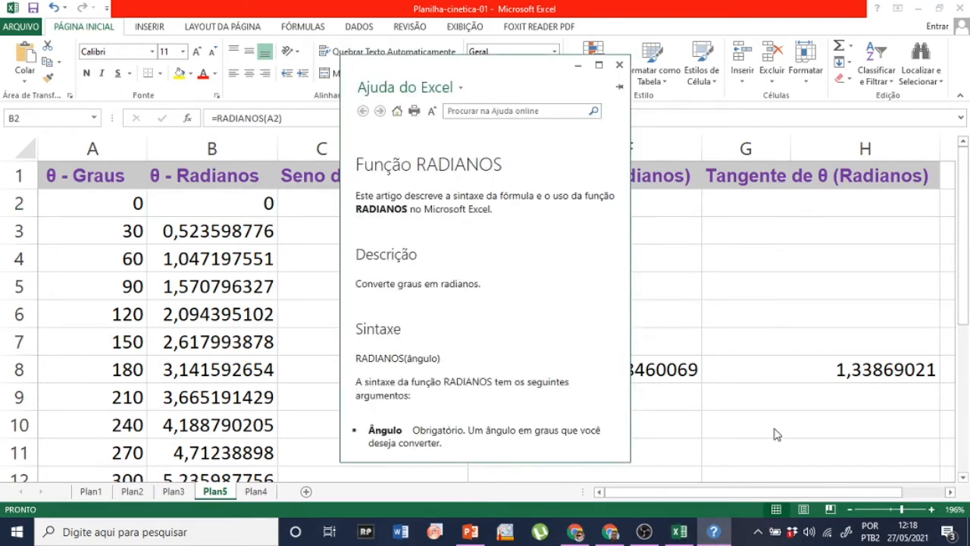
Close the RADIANOS help article and inspect the existing sine formula in cell C8
click(619, 64)
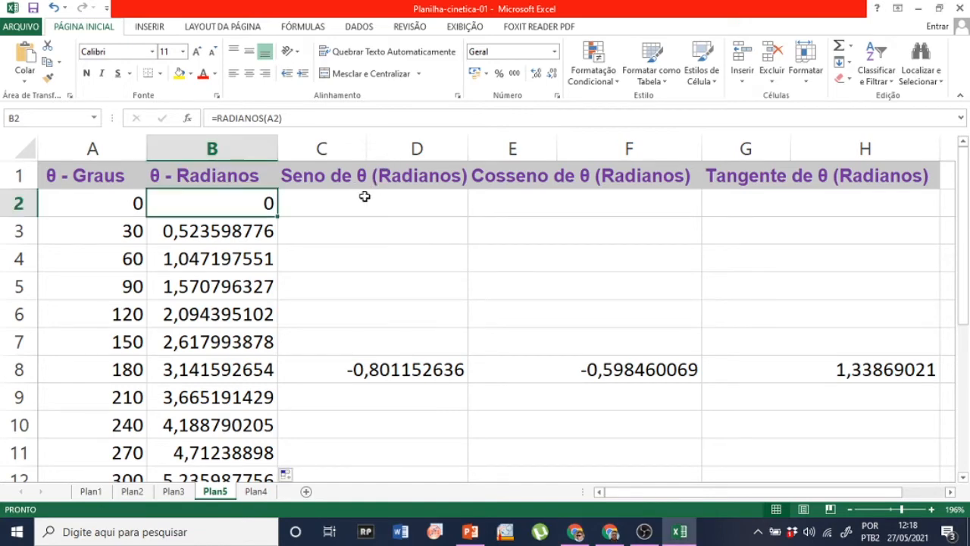
click(372, 220)
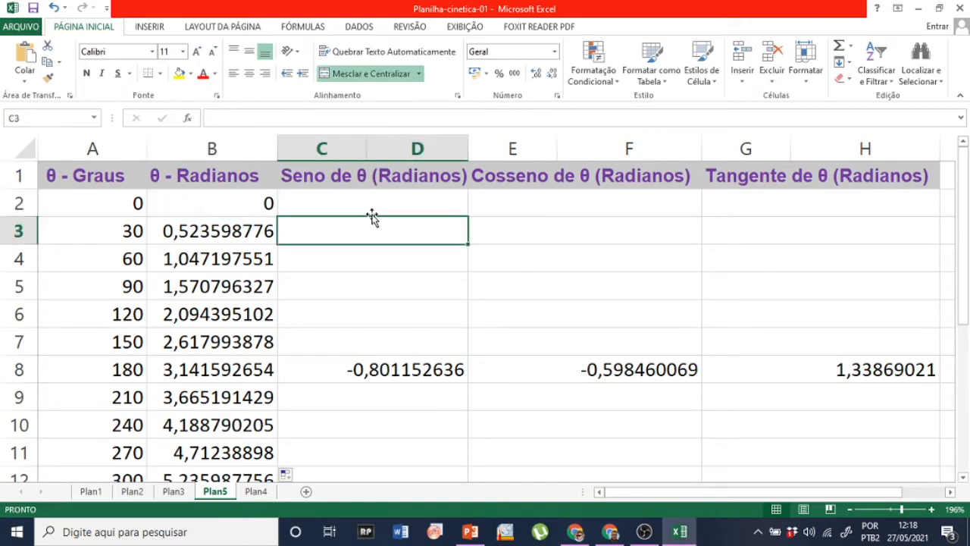
click(366, 205)
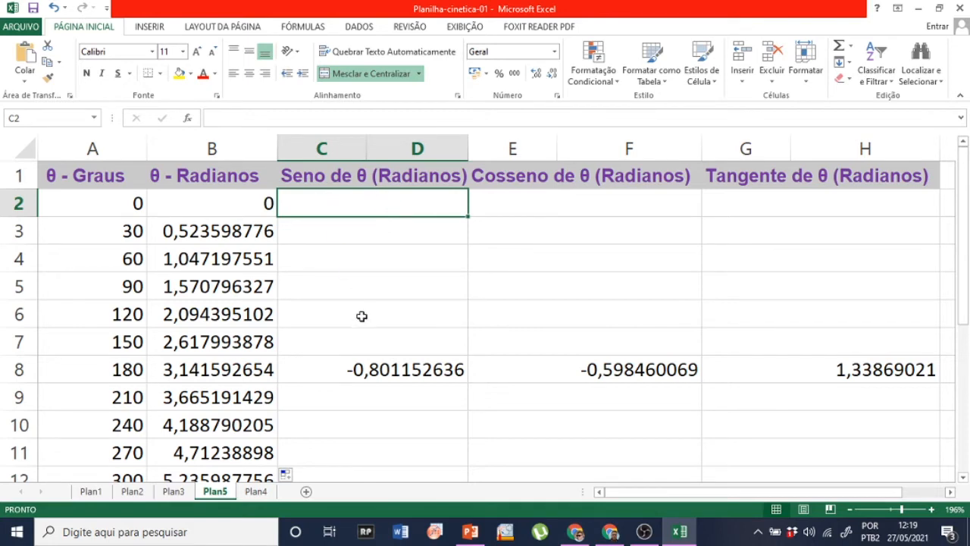
click(378, 371)
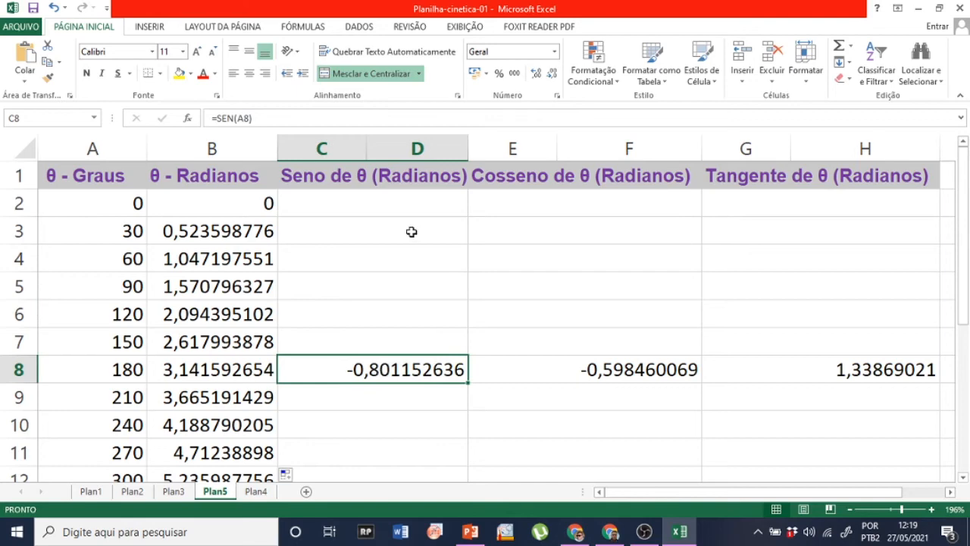
Begin a sine formula in cell C2 by entering =sen
click(388, 206)
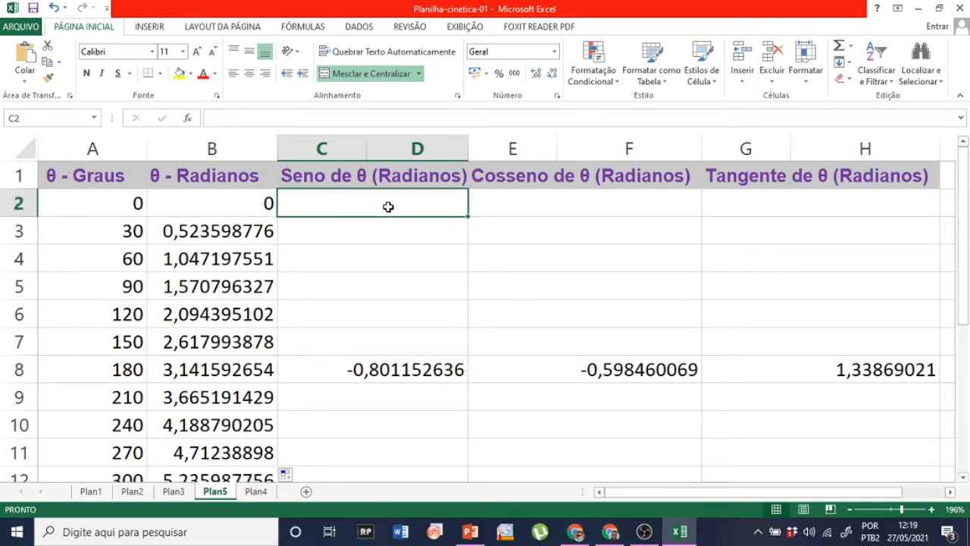
text(=)
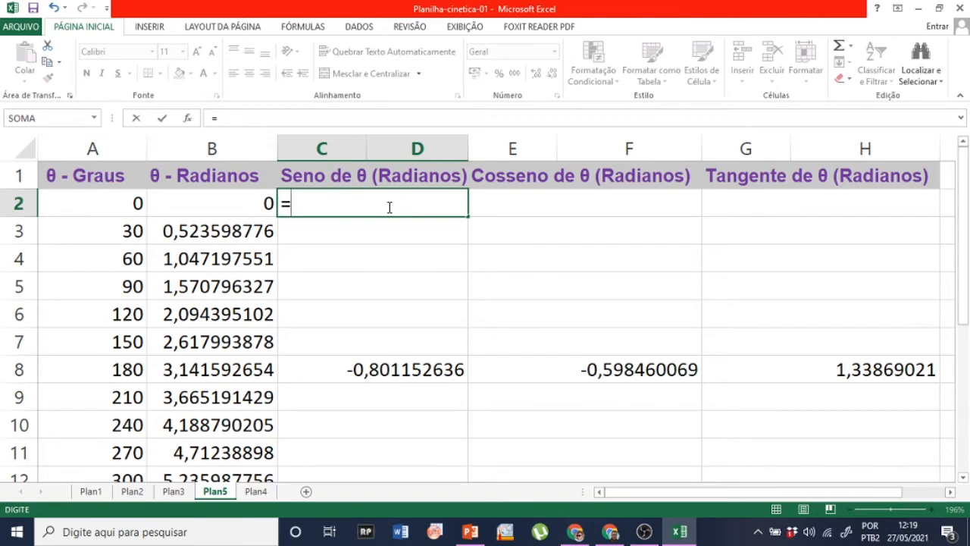
text(s)
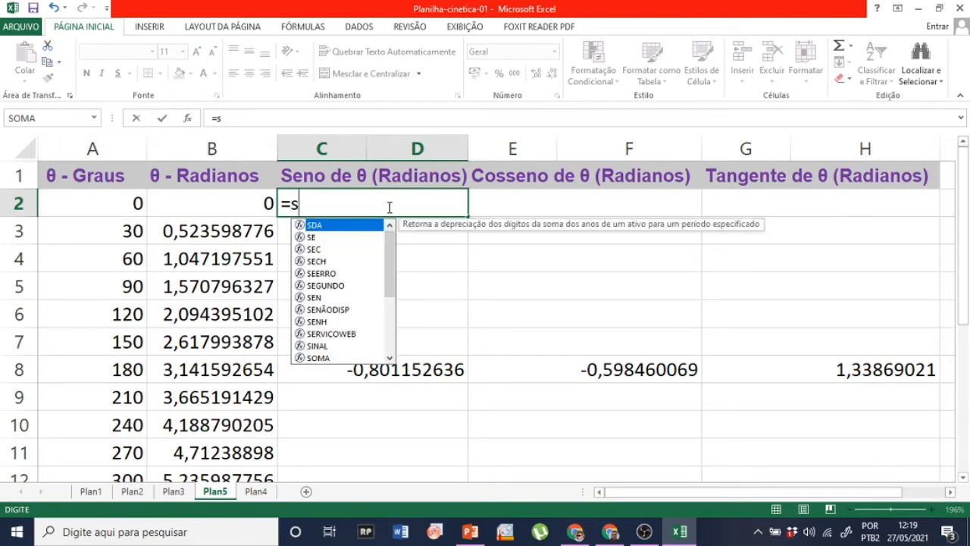
text(e)
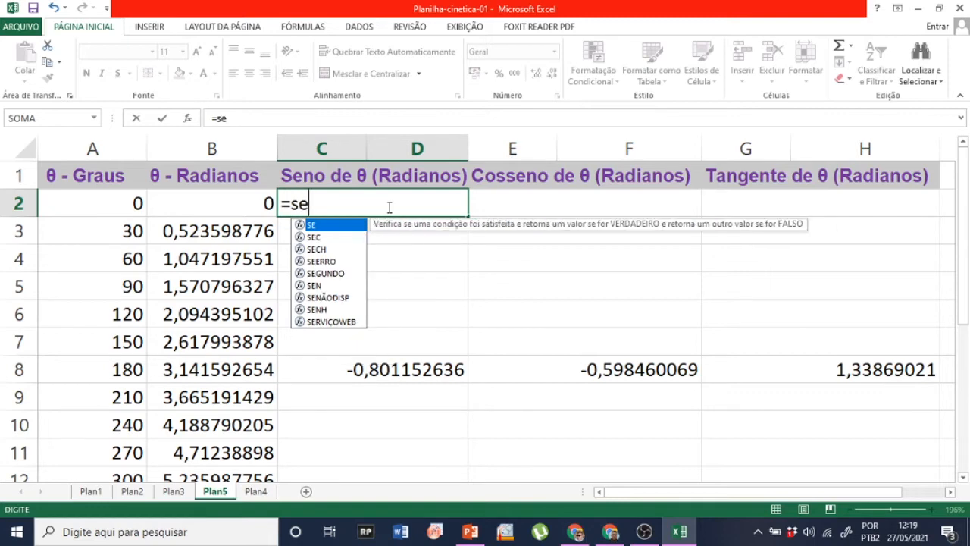
text(n)
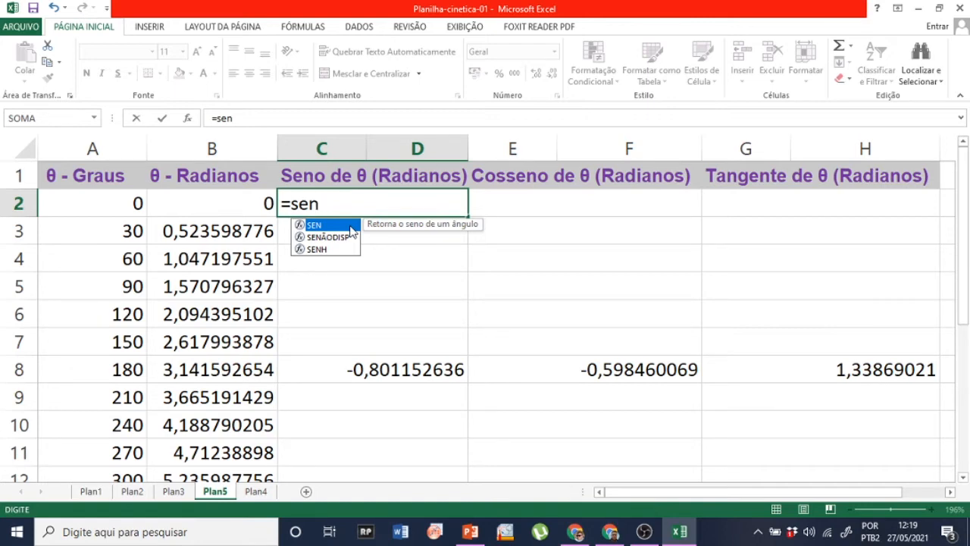
key(BackSpace)
text(m()
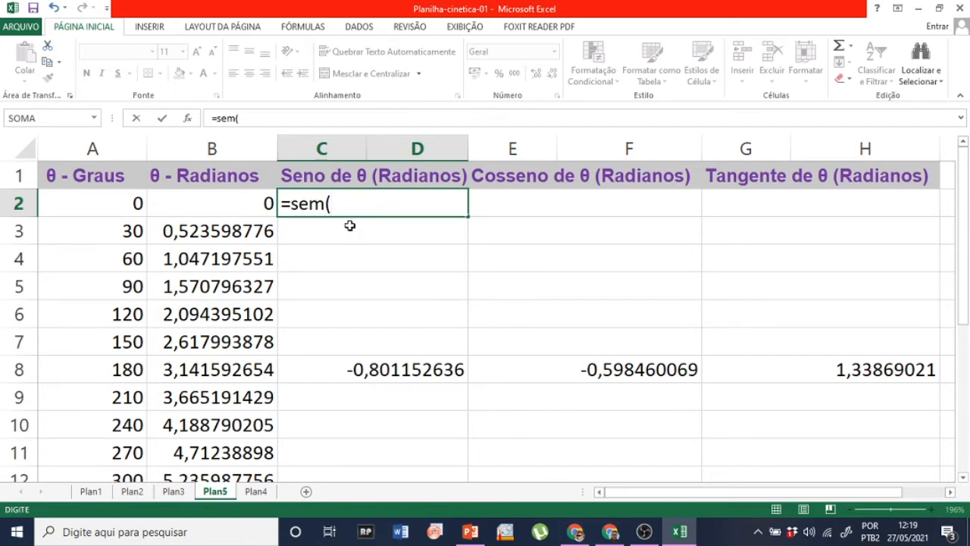
key(BackSpace)
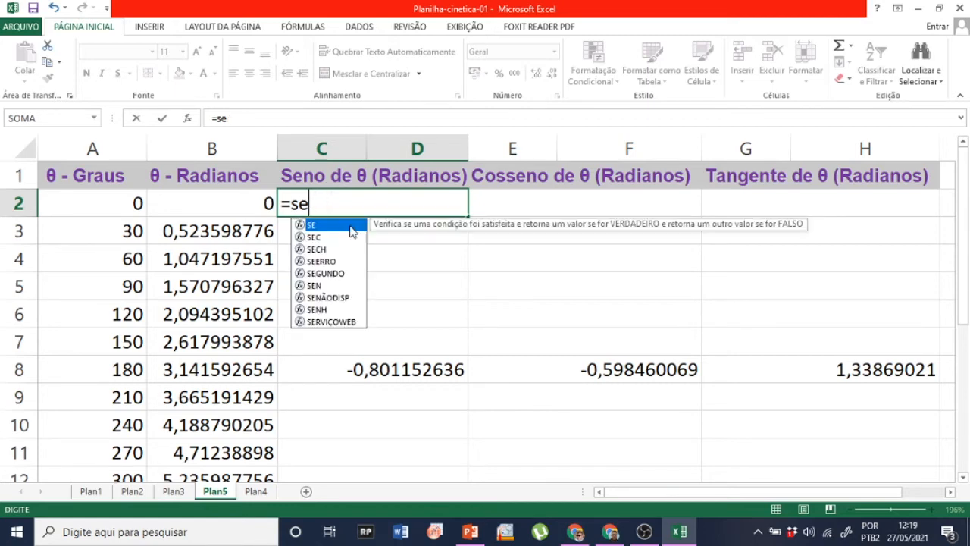
text(n)
key(BackSpace)
text(m()
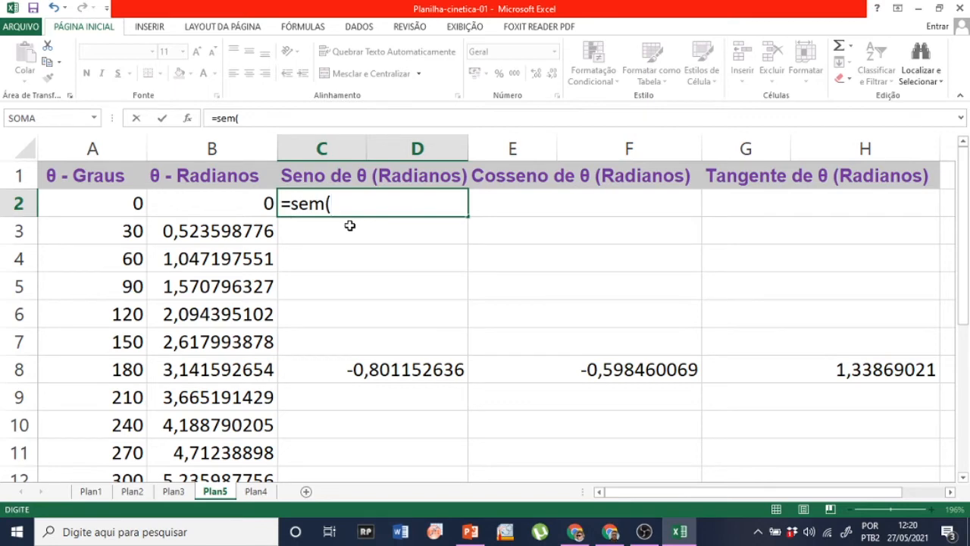
key(BackSpace)
key(BackSpace)
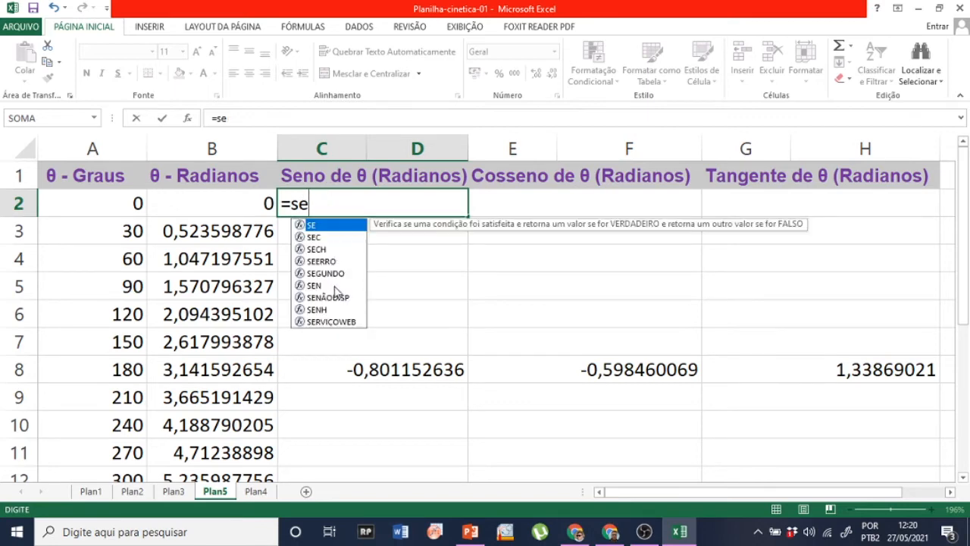
Complete the formula in cell C2 as =SEN(A2), picking SEN from the suggested functions
click(320, 285)
double_click(319, 285)
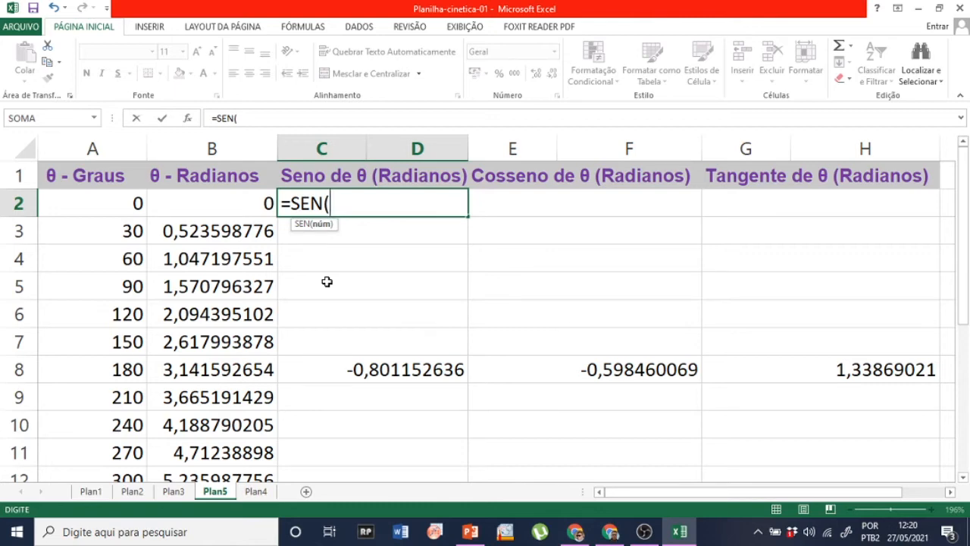
text(a2)
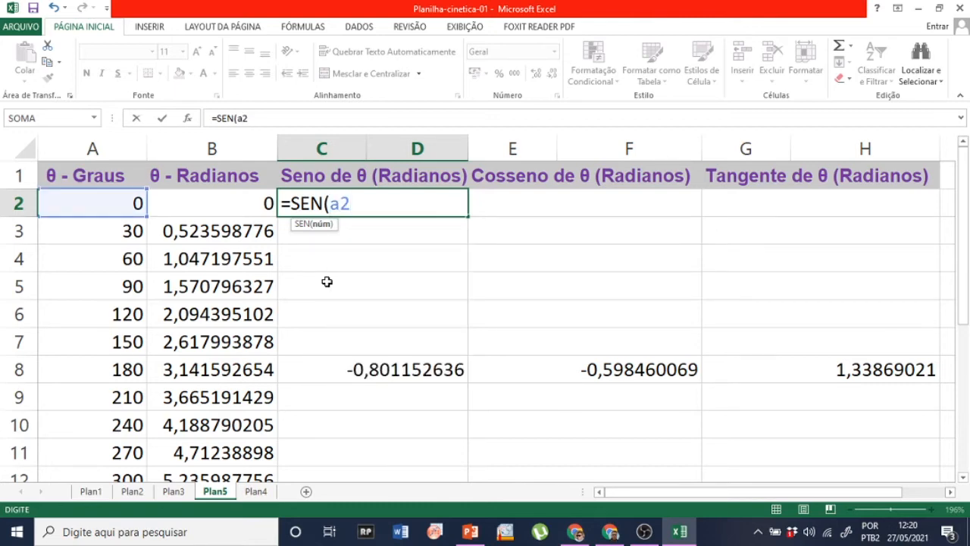
text())
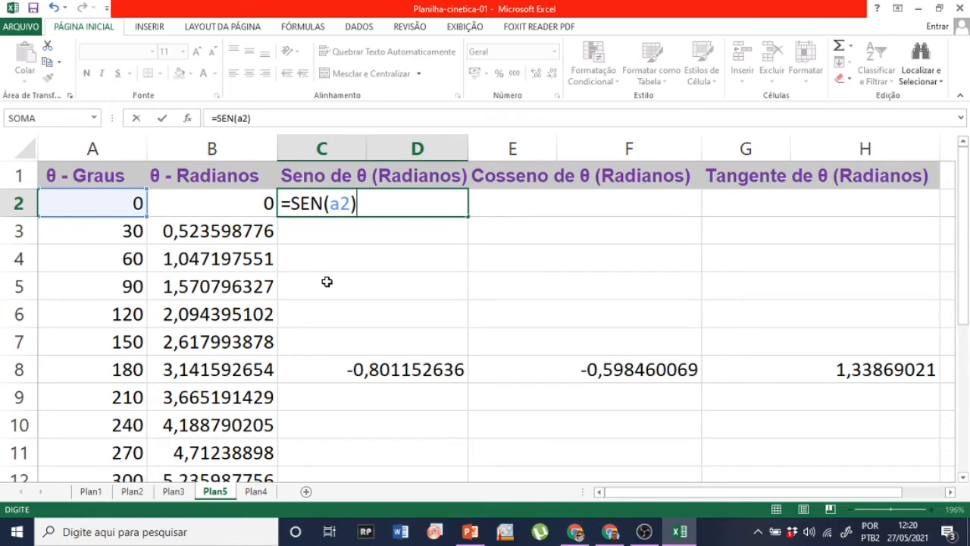
key(Return)
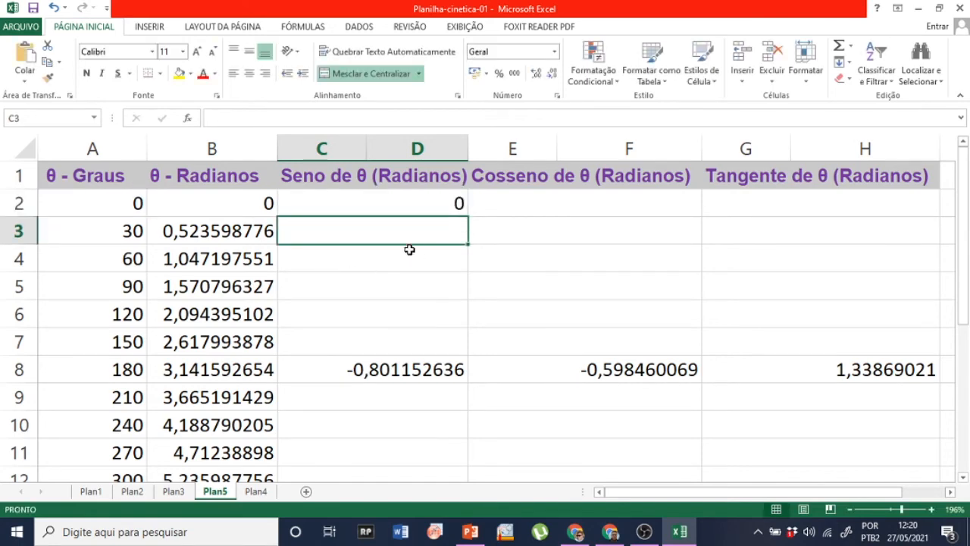
Fill the SEN formula from cell C2 down to cell C7 and check the formulas in C3 and C2
click(462, 202)
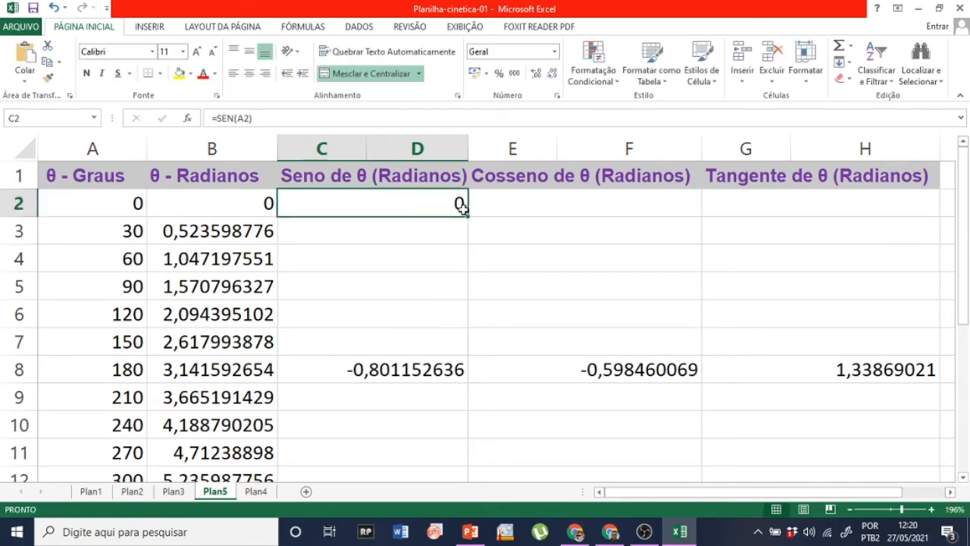
drag(467, 216, 461, 354)
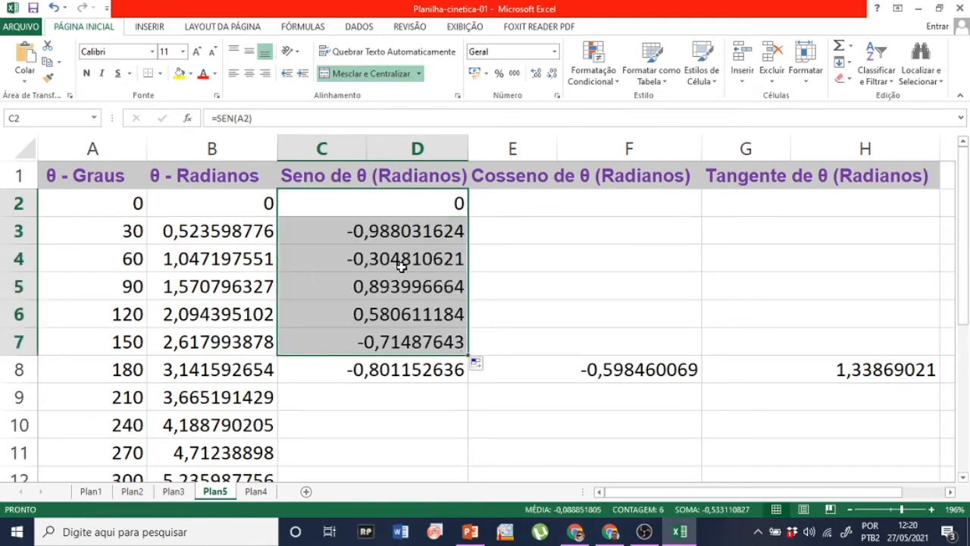
click(507, 270)
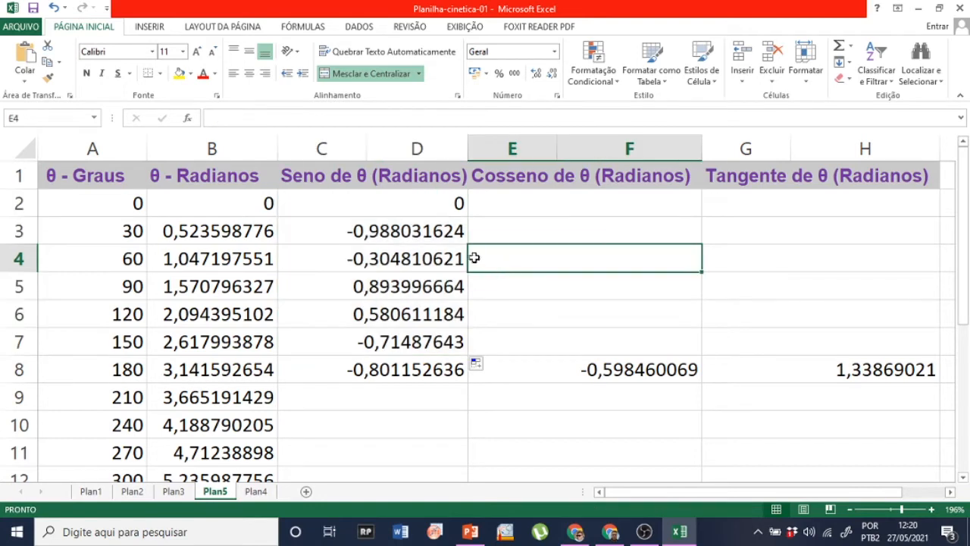
click(454, 240)
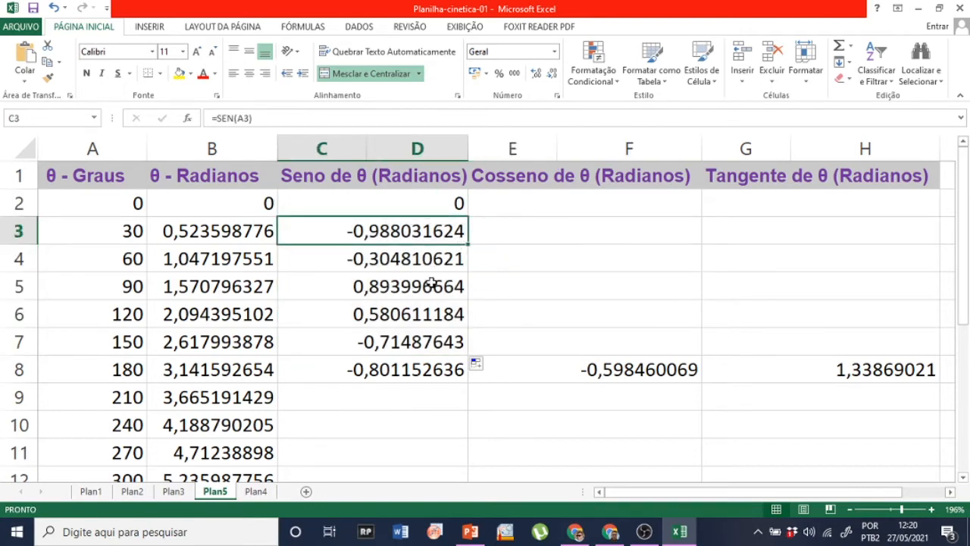
click(456, 209)
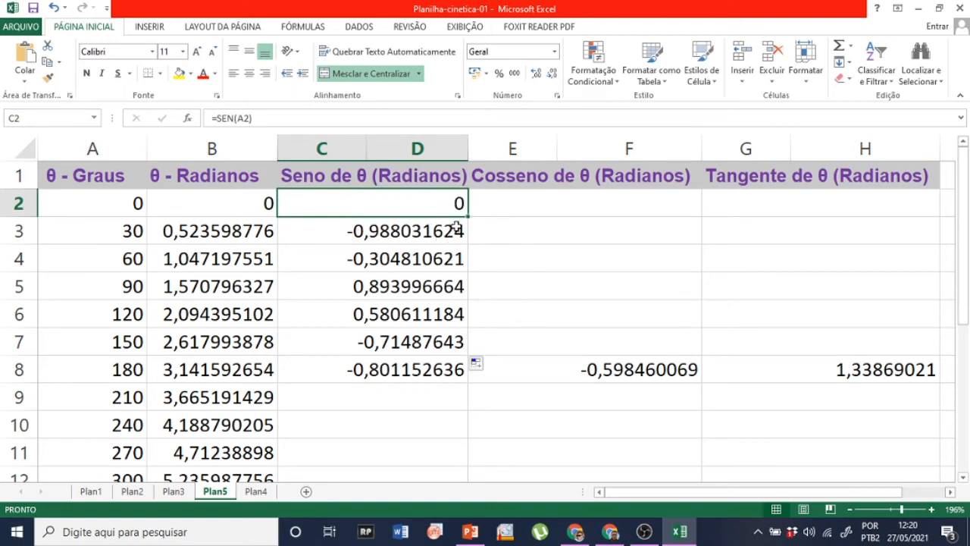
Enter the formula =COS(A2) in cell E2 and fill it down to cell E7
click(600, 207)
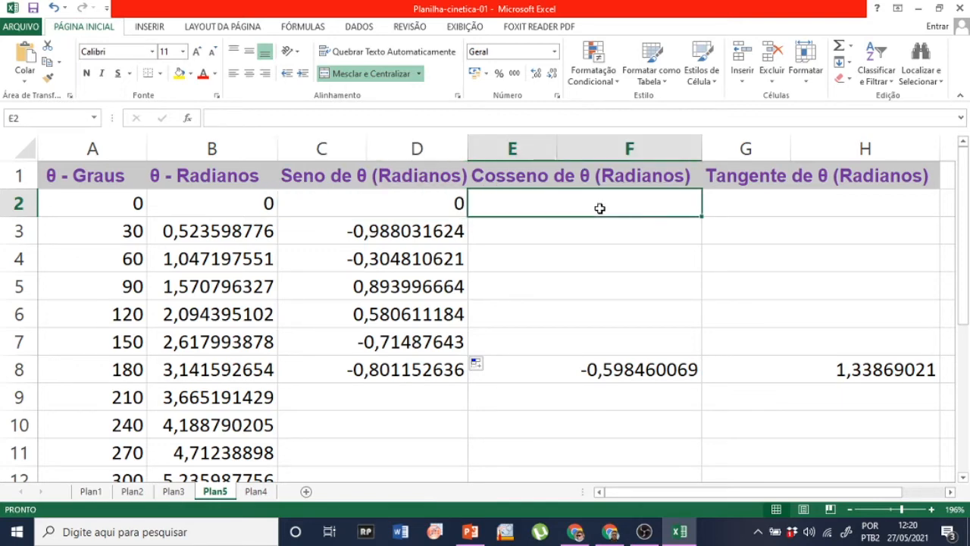
text(=x)
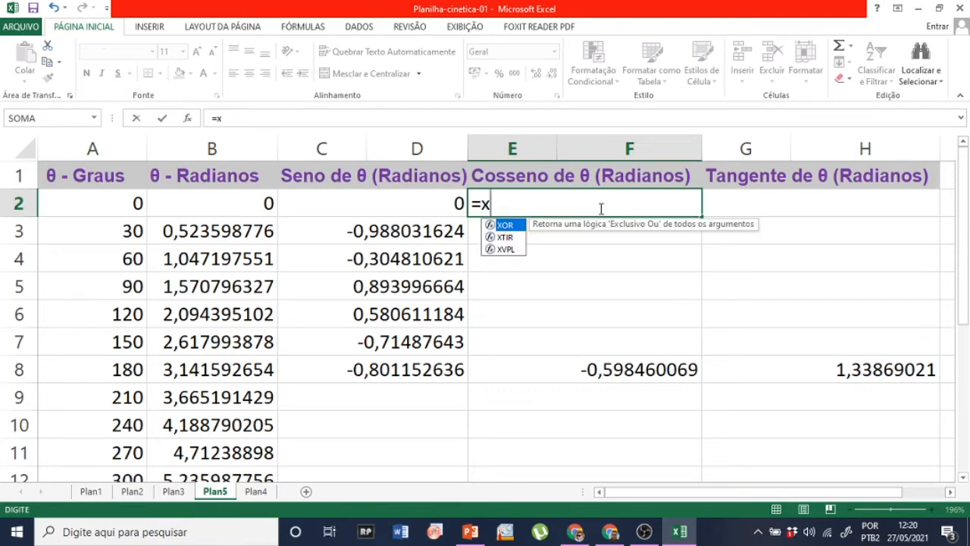
key(BackSpace)
text(cos)
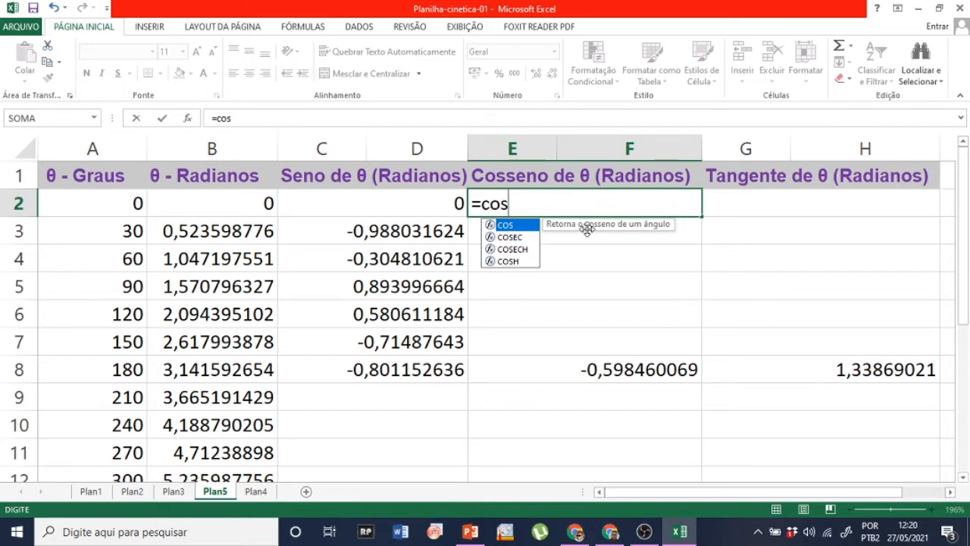
double_click(512, 226)
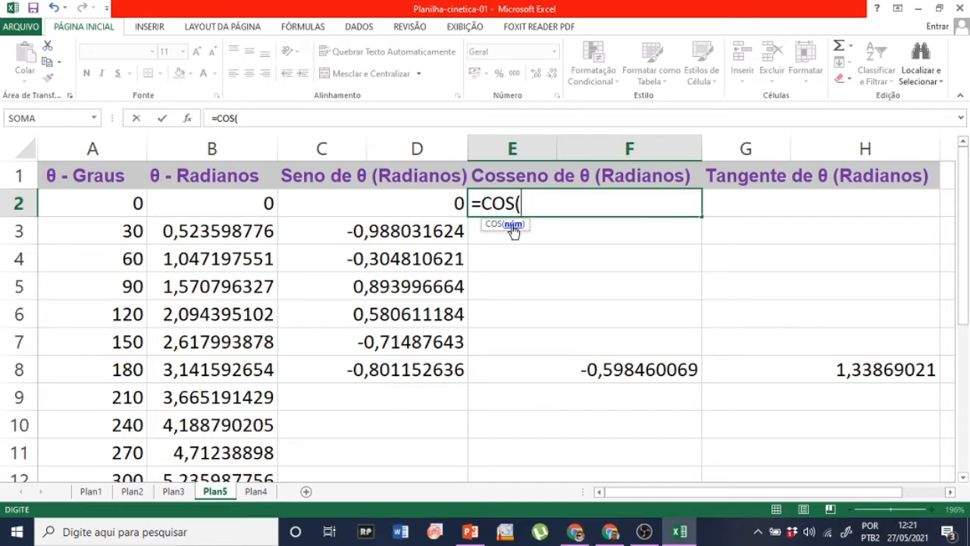
text(a2)
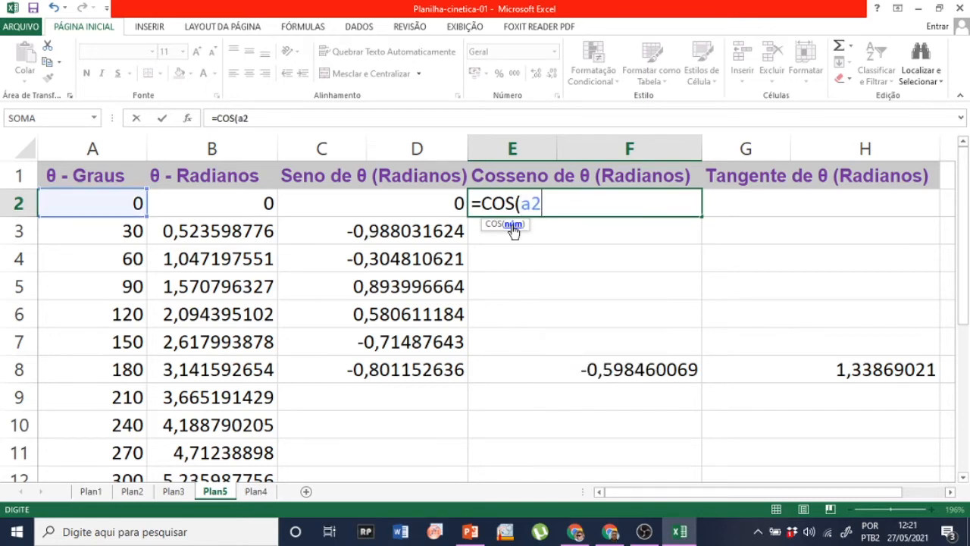
text())
key(Return)
click(692, 206)
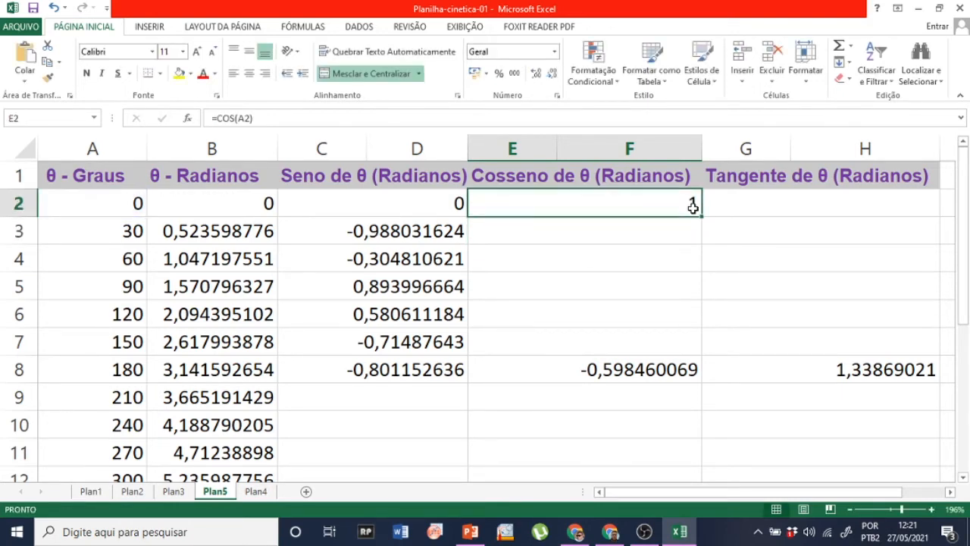
drag(701, 217, 697, 349)
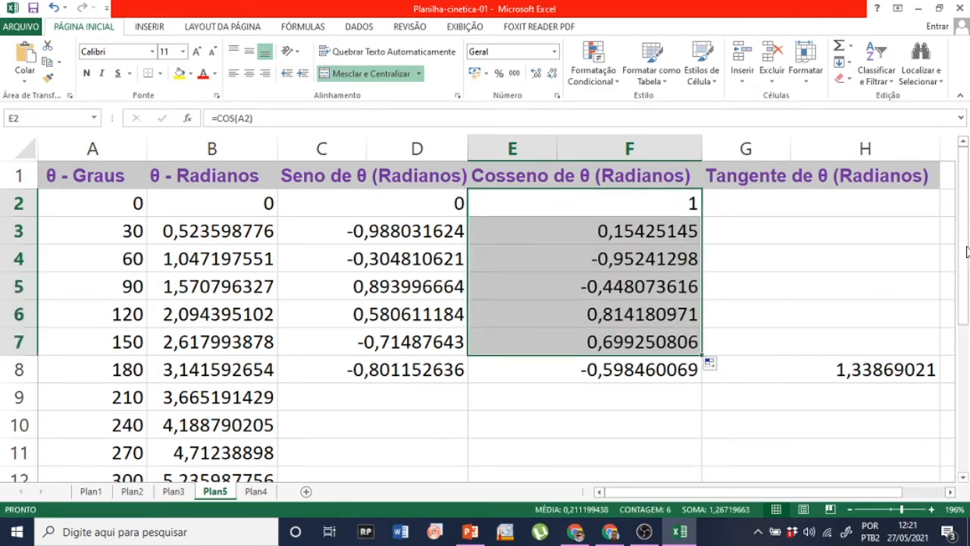
Enter the formula =TAN(A2) in cell G2 under the tangent heading
click(756, 203)
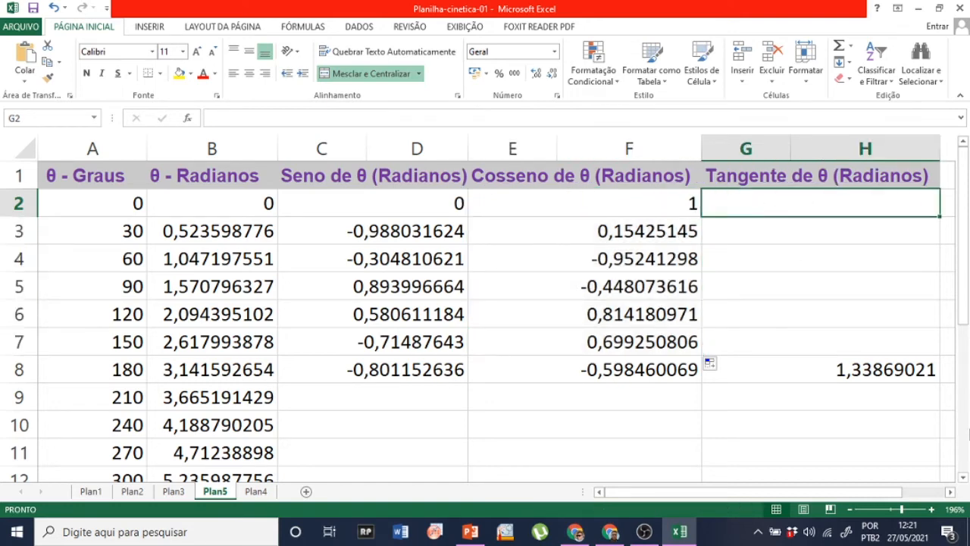
text(=ta)
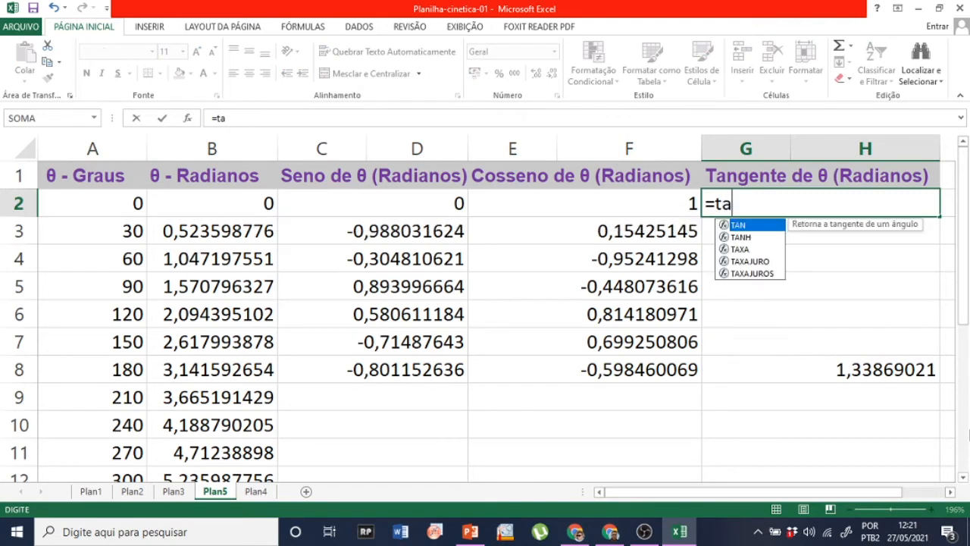
text(n)
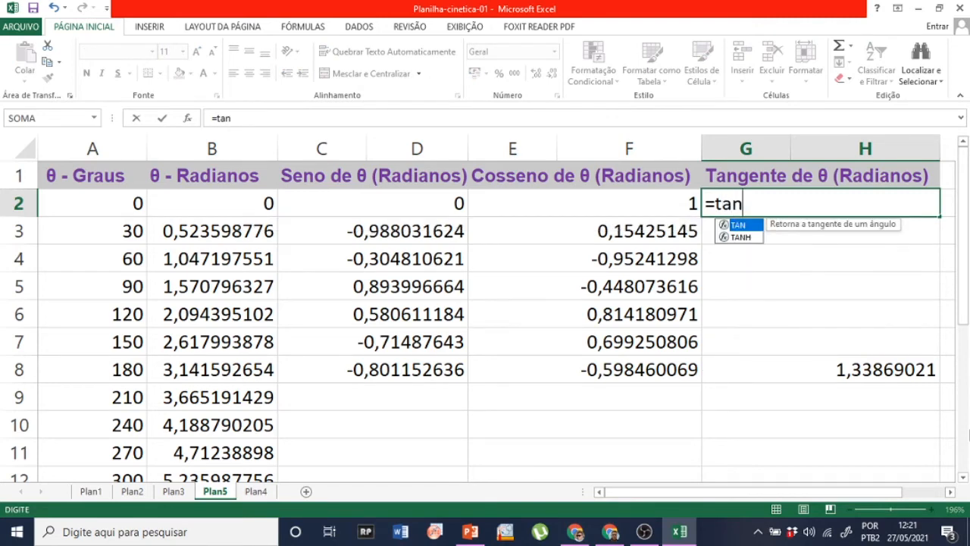
double_click(746, 226)
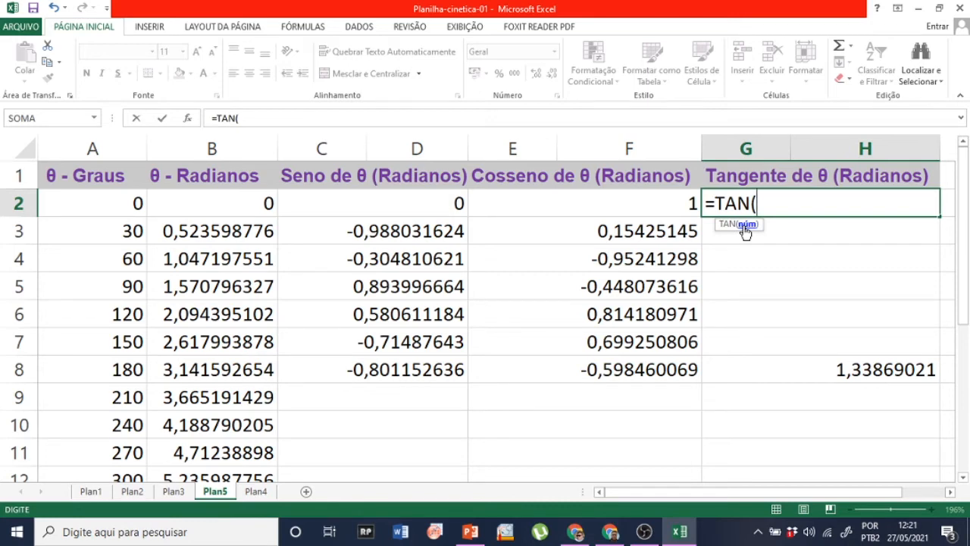
text(a2)
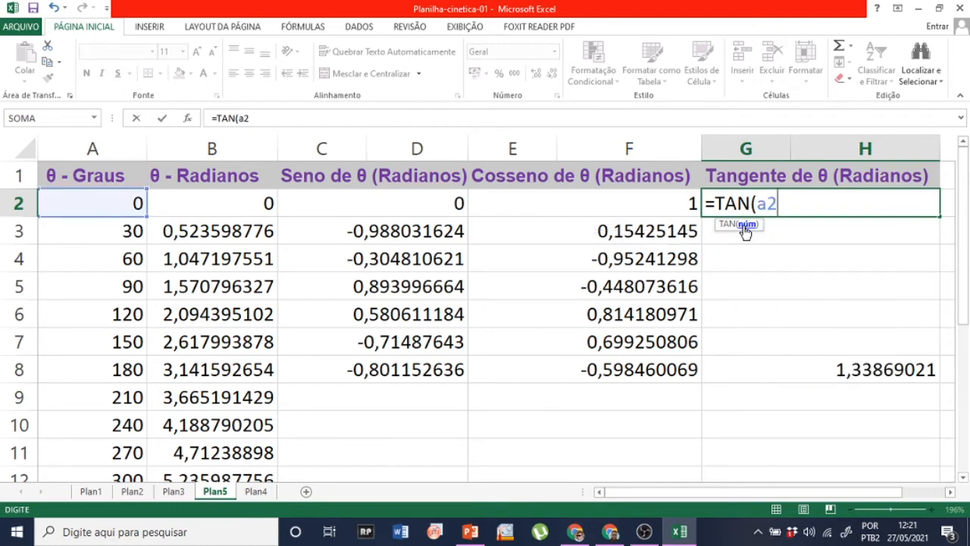
text())
key(Return)
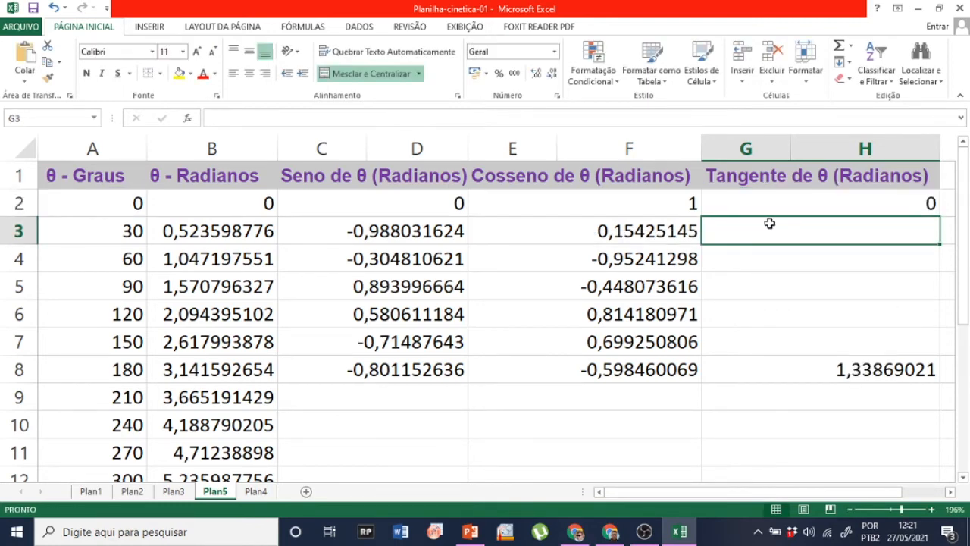
Fill the TAN formula from cell G2 down to cell G7 and check the formulas in C8, E8 and G8
click(930, 203)
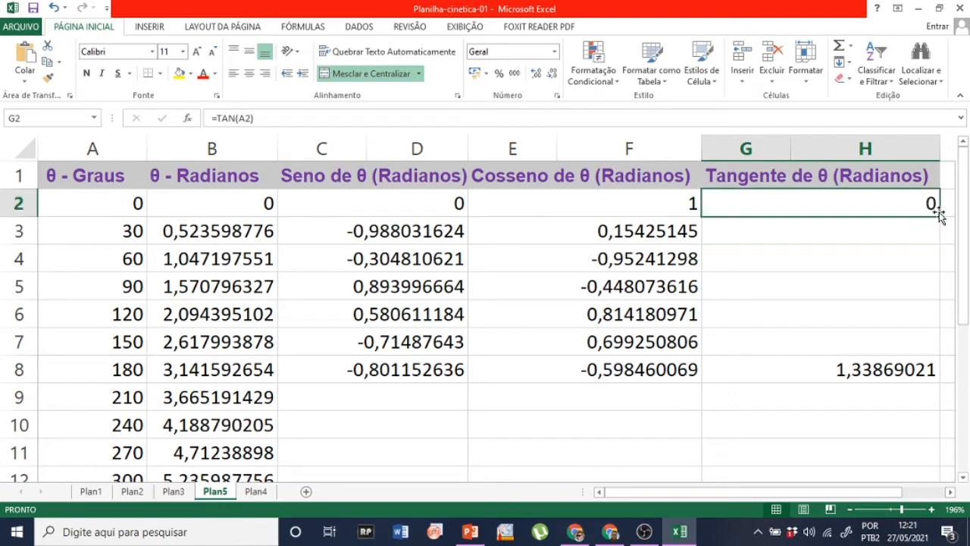
drag(939, 218, 940, 356)
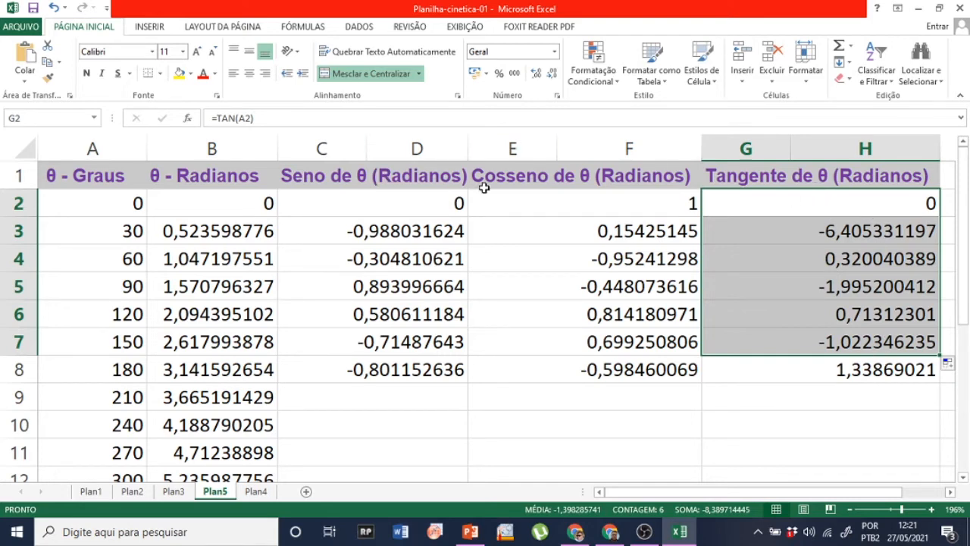
click(409, 369)
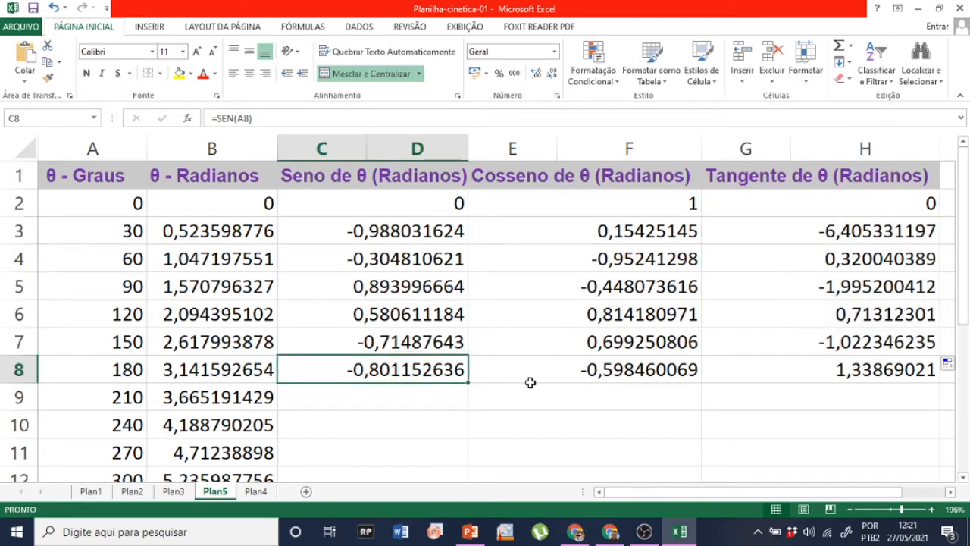
click(580, 375)
click(845, 376)
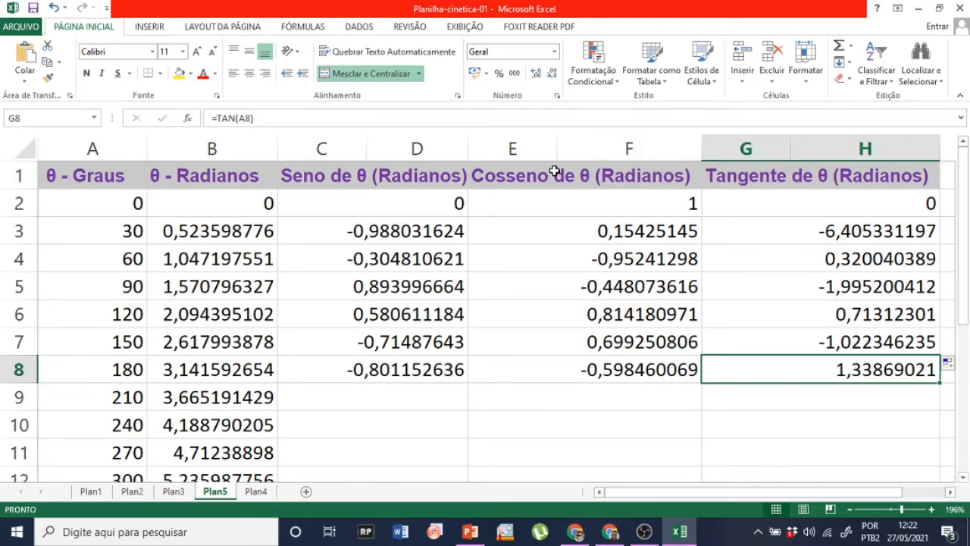
Review the angles in the degrees column and look over the whole table down to its end
click(118, 203)
click(121, 258)
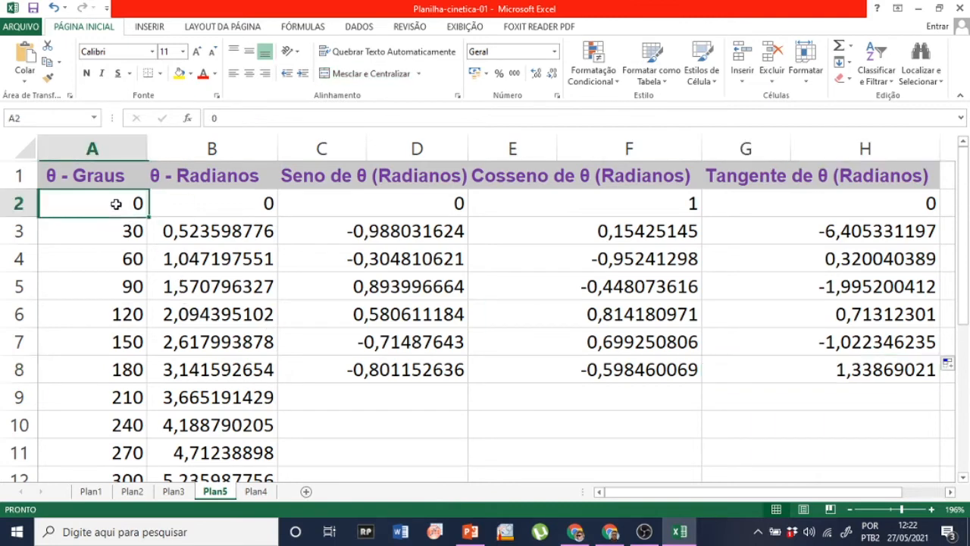
click(125, 314)
scroll(126, 374, down, 2)
scroll(126, 374, up, 2)
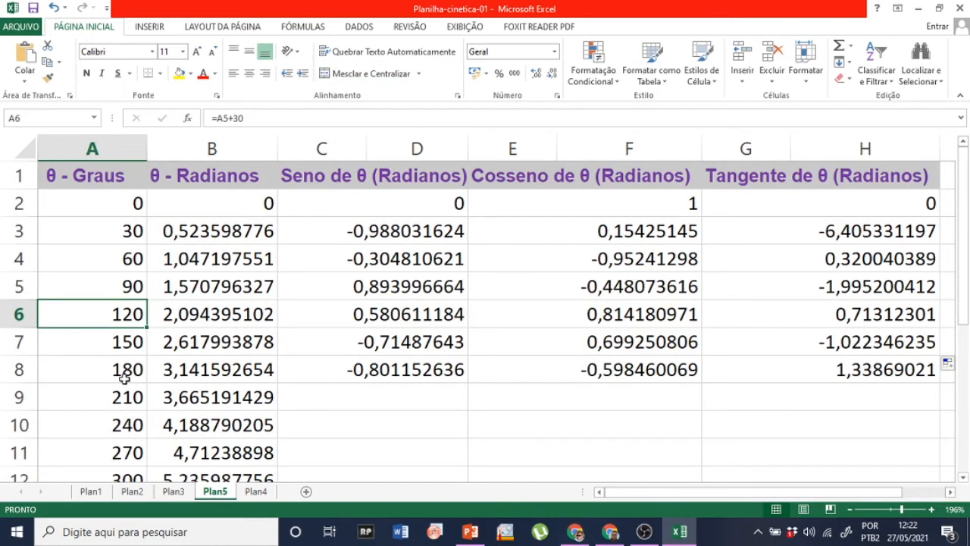
scroll(366, 443, down, 5)
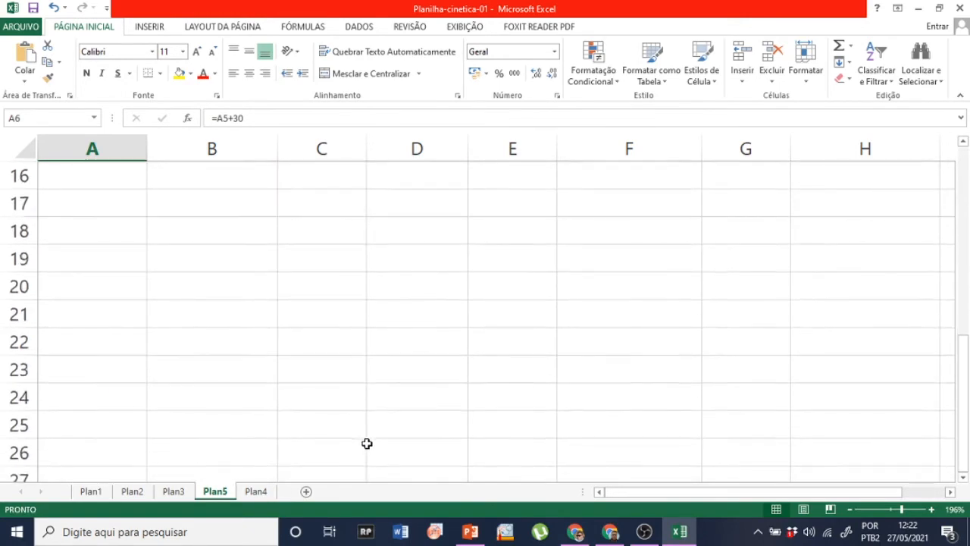
scroll(367, 443, up, 5)
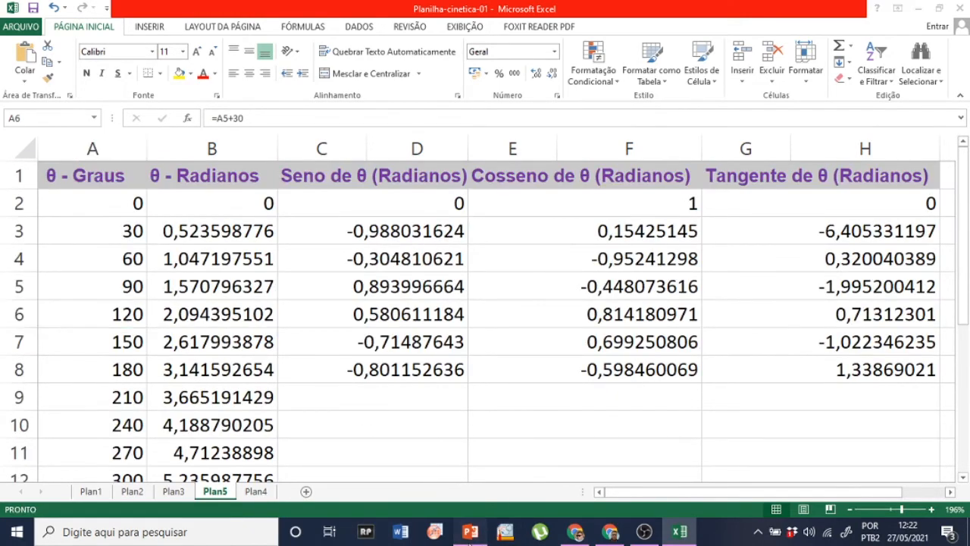
Switch to PowerPoint, start the slide show and advance to the definition of the SE function on slide 4
click(470, 535)
click(816, 508)
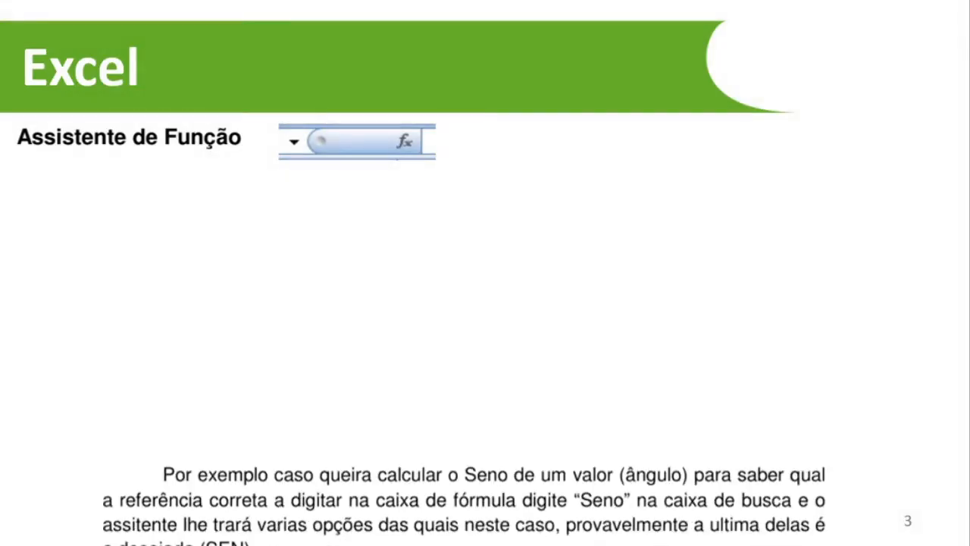
key(Right)
key(Left)
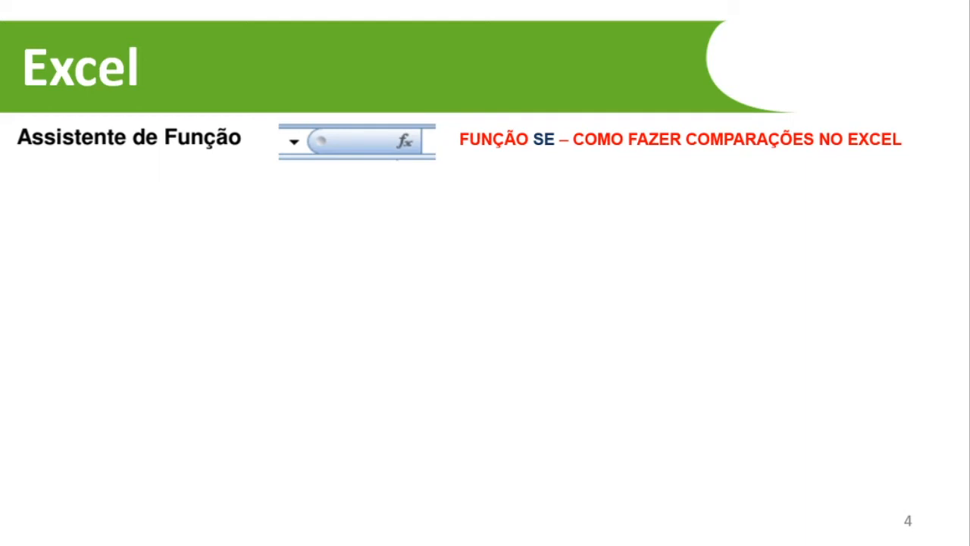
key(Right)
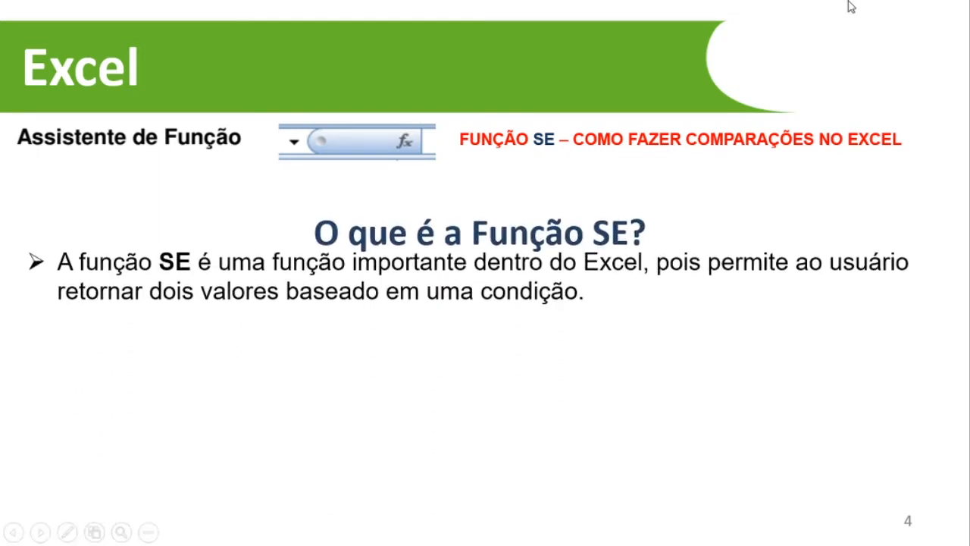
Change the slide show pointer to the pen for annotating the SE function slide
right_click(314, 349)
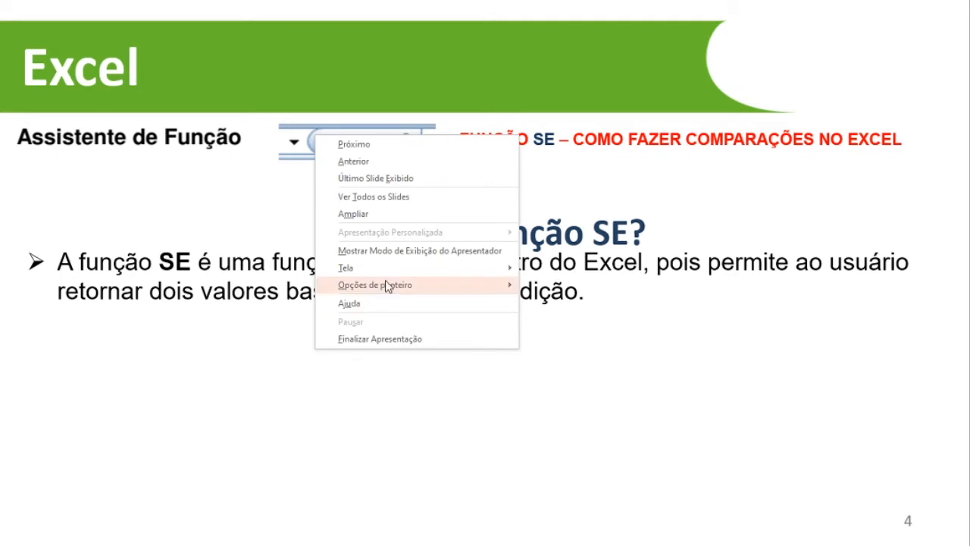
mouse_move(387, 285)
click(547, 304)
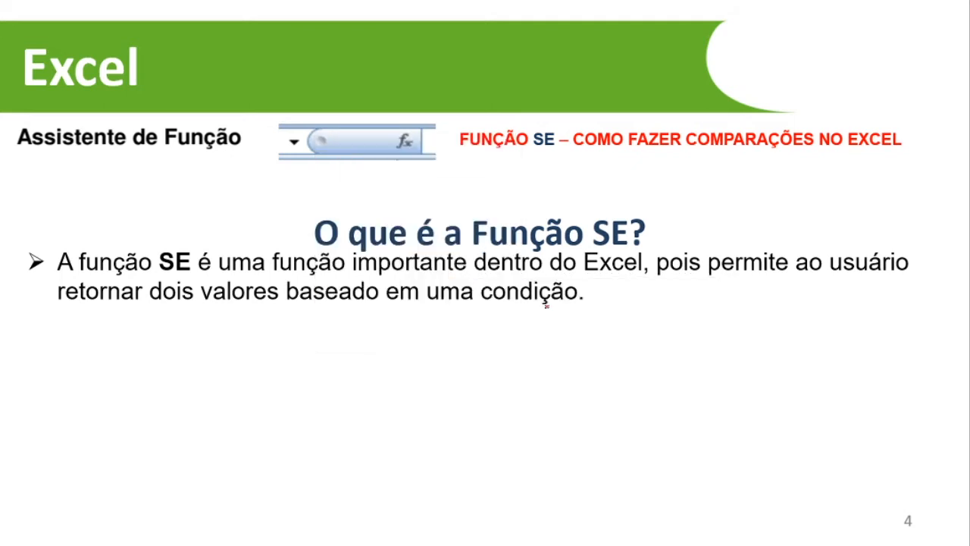